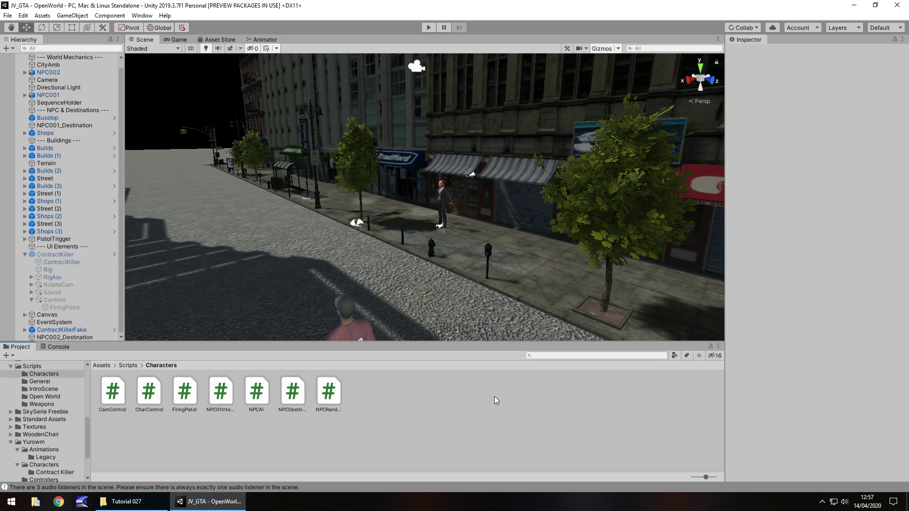
# - Add a 3D cylinder as a child of the ContractKiller object and activate ContractKiller in the scene
pyautogui.keyDown('alt'); pyautogui.moveTo(380, 318); pyautogui.dragTo(348, 267); pyautogui.keyUp('alt')
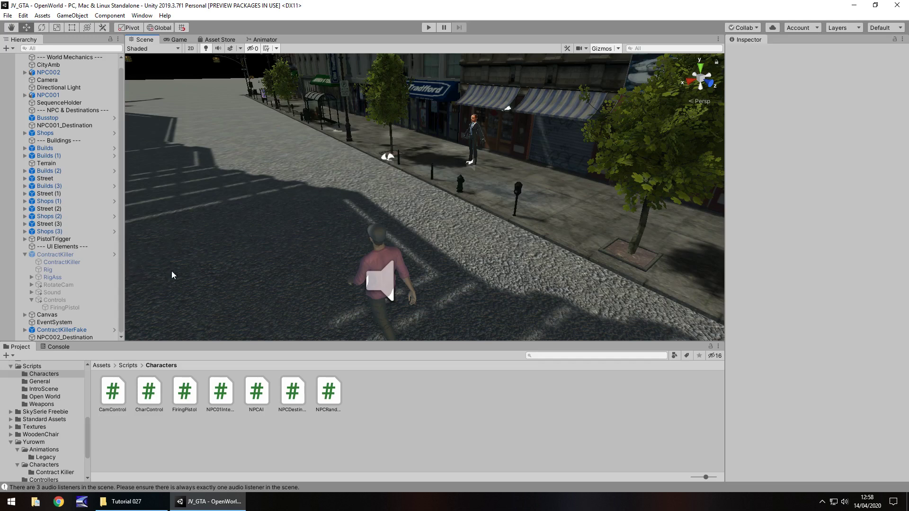
pyautogui.click(58, 255)
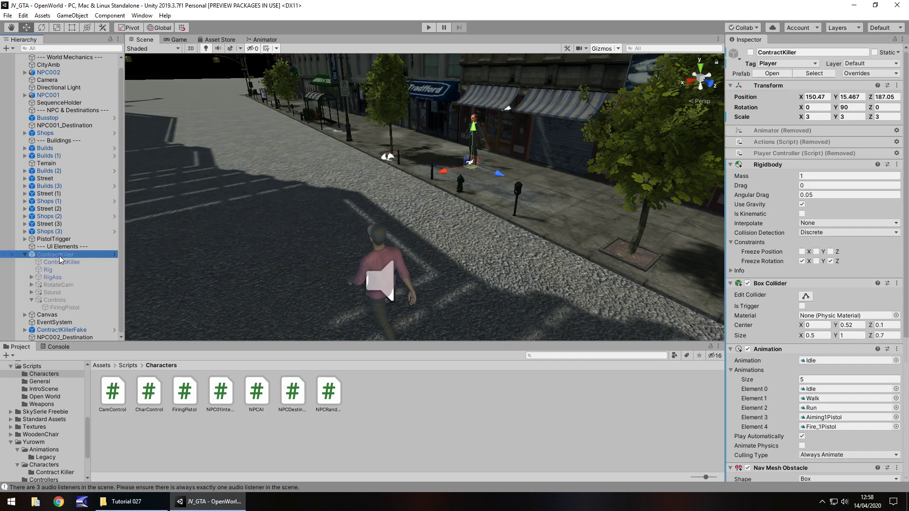
pyautogui.rightClick(59, 256)
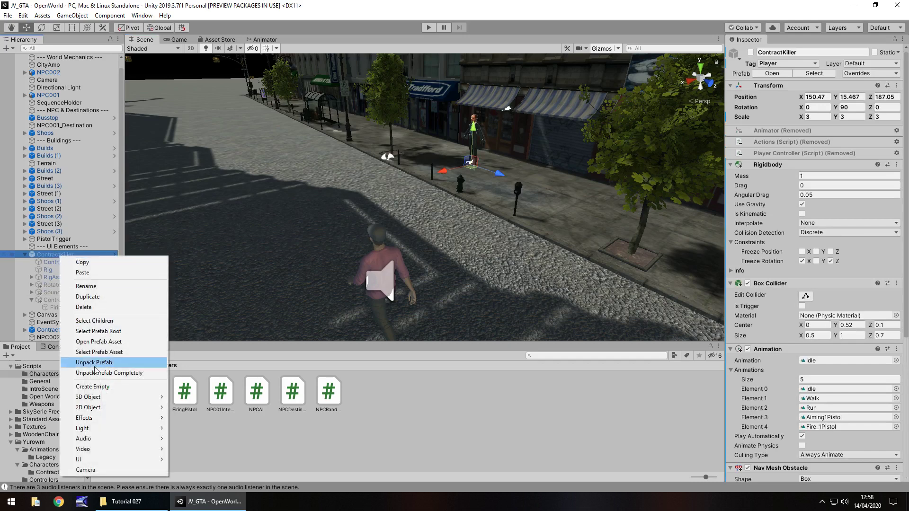
pyautogui.moveTo(105, 401)
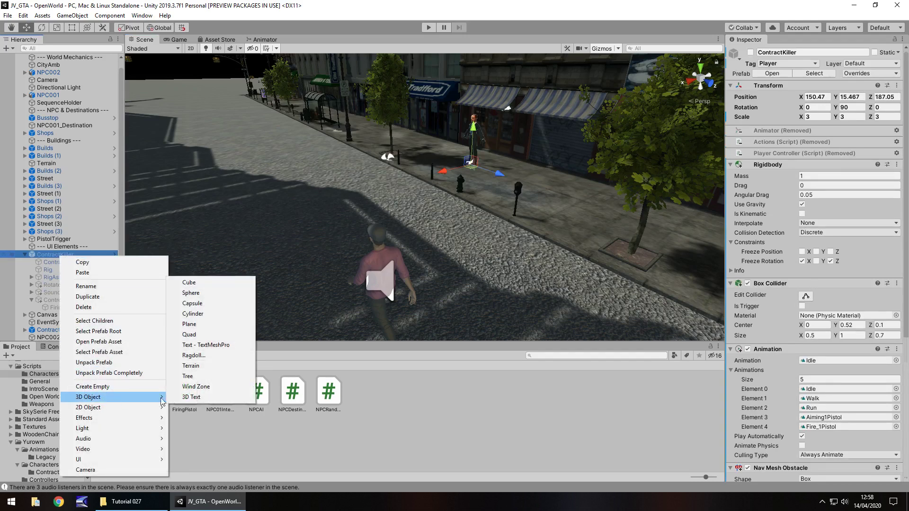
pyautogui.click(203, 314)
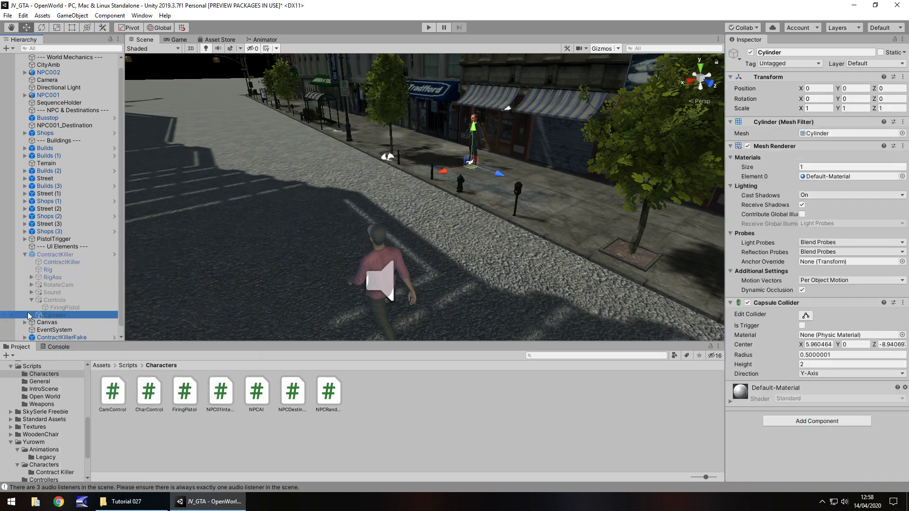
pyautogui.click(50, 255)
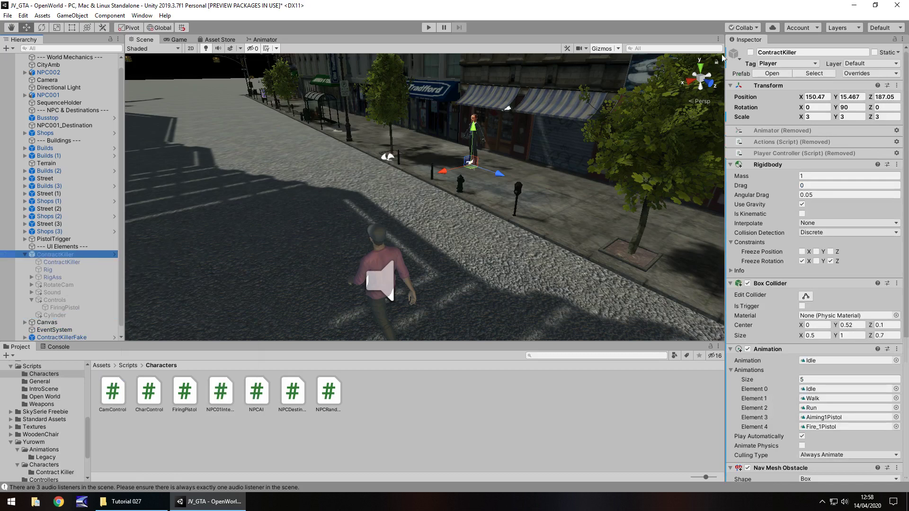
pyautogui.click(751, 52)
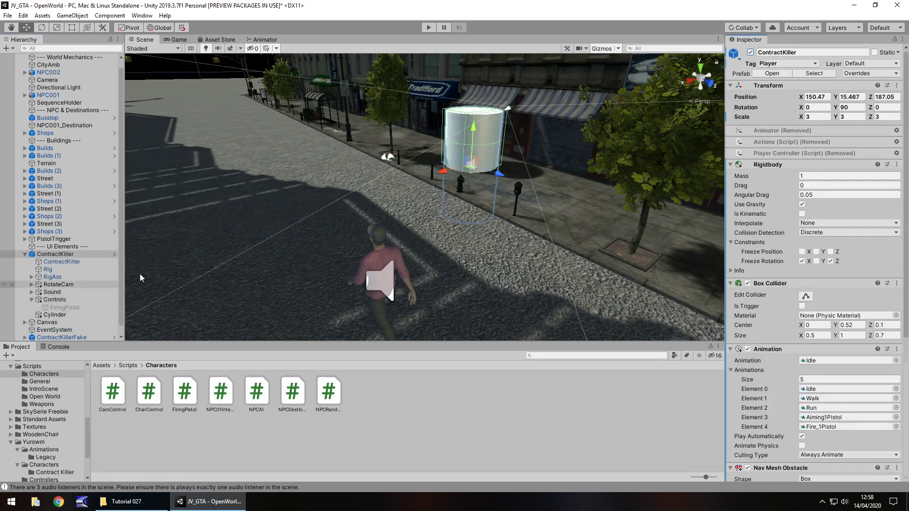
# - Rename the new cylinder under ContractKiller as AimingDistance
pyautogui.click(63, 316)
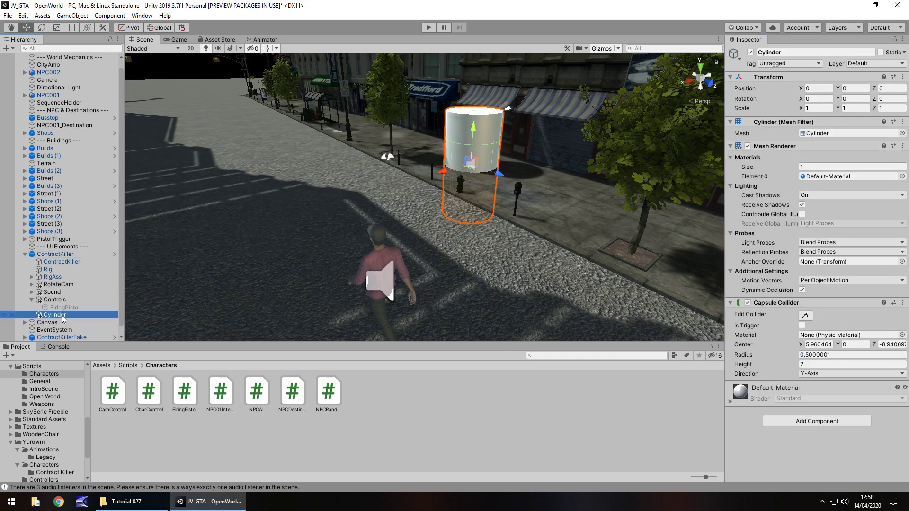
pyautogui.rightClick(58, 314)
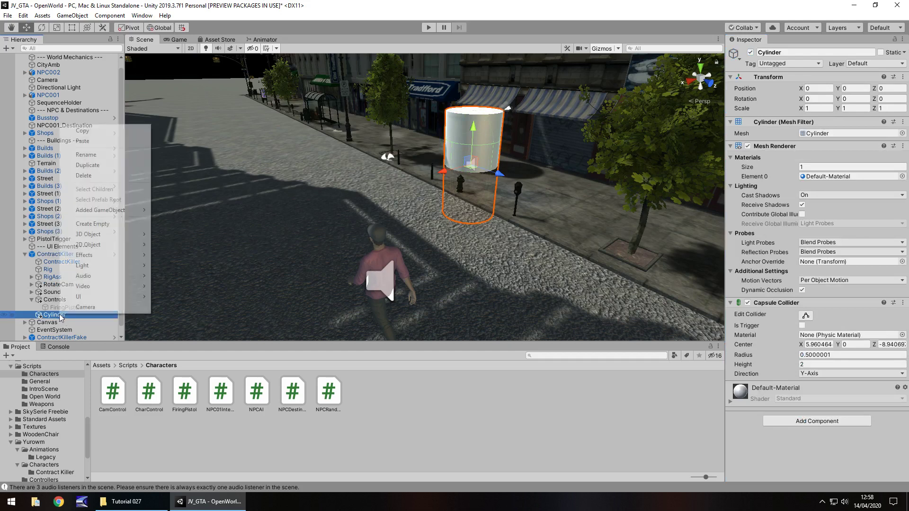
pyautogui.click(97, 156)
pyautogui.write('A')
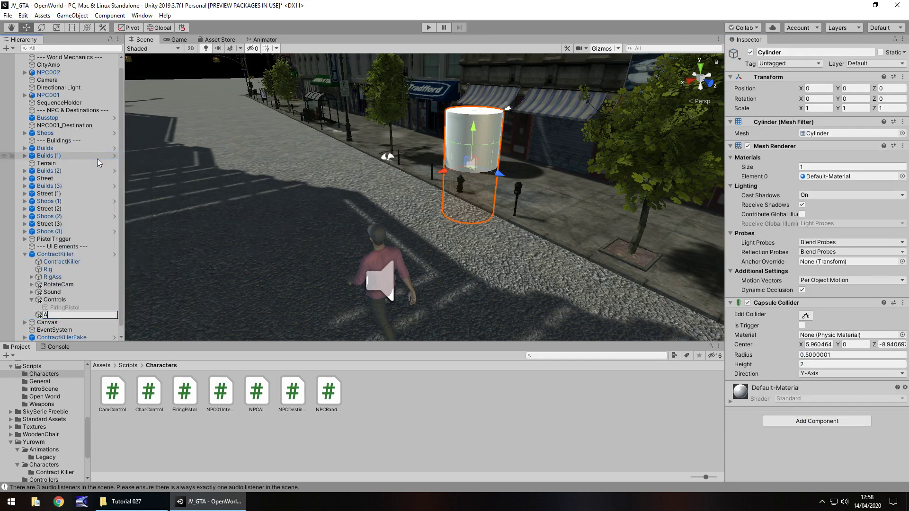
pyautogui.write('iming')
pyautogui.write('Distance')
pyautogui.press('Return')
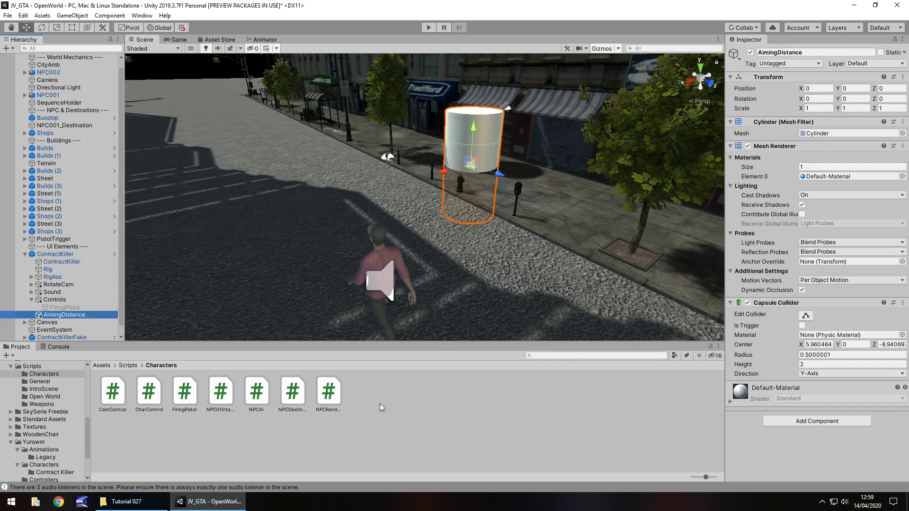
# - Scale AimingDistance to X 6, Y 0.1, Z 6 and move it to about Y 0.44 and Z 0.9
pyautogui.click(819, 108)
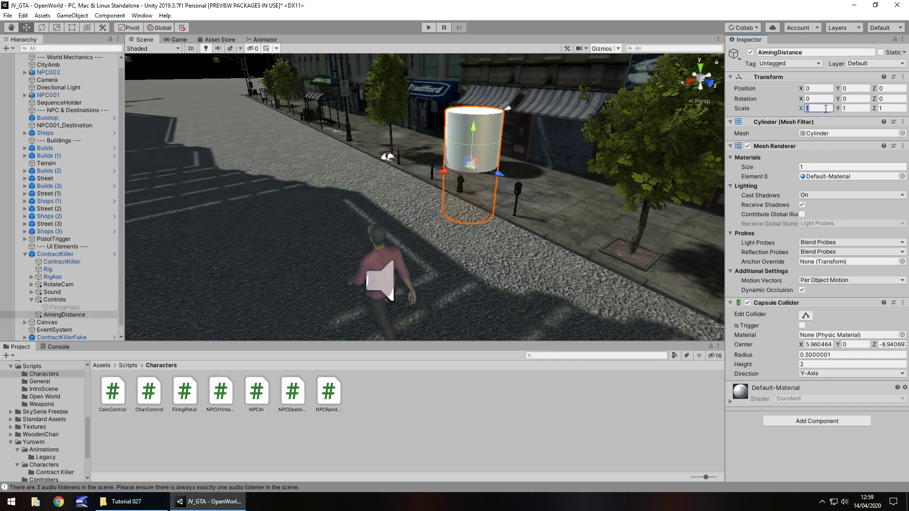
pyautogui.write('6')
pyautogui.click(852, 106)
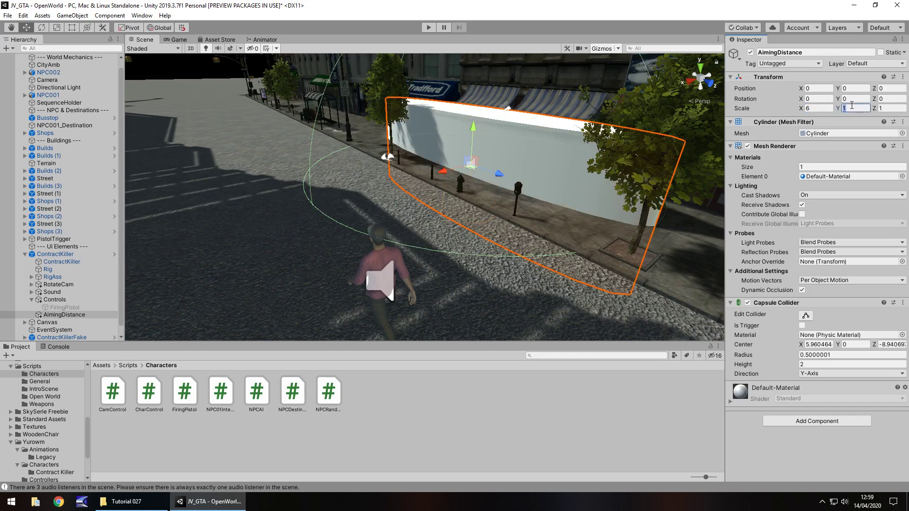
pyautogui.write('0.1')
pyautogui.click(888, 110)
pyautogui.write('6')
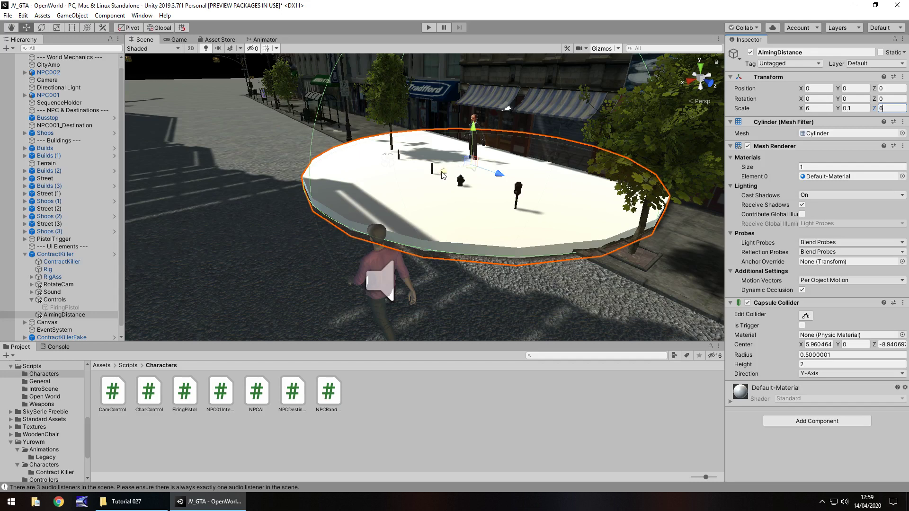
pyautogui.moveTo(499, 174); pyautogui.dragTo(408, 181)
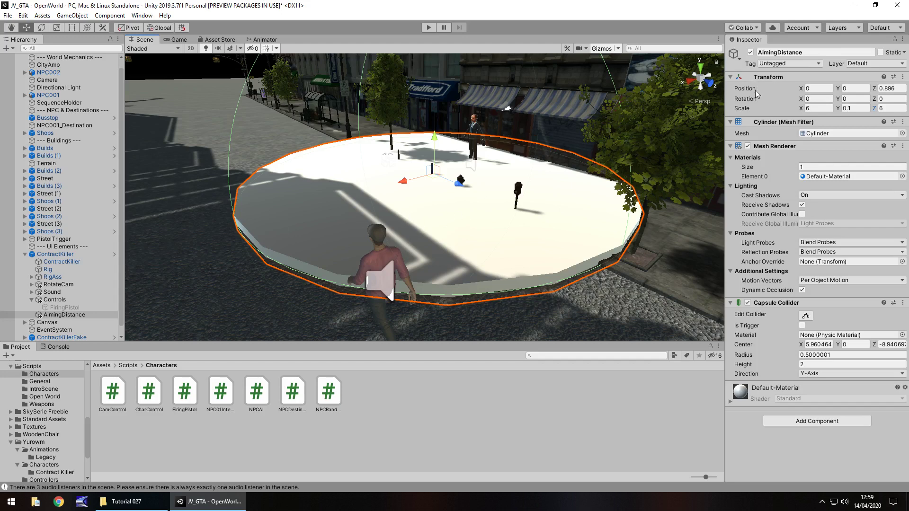
pyautogui.moveTo(435, 140); pyautogui.dragTo(433, 117)
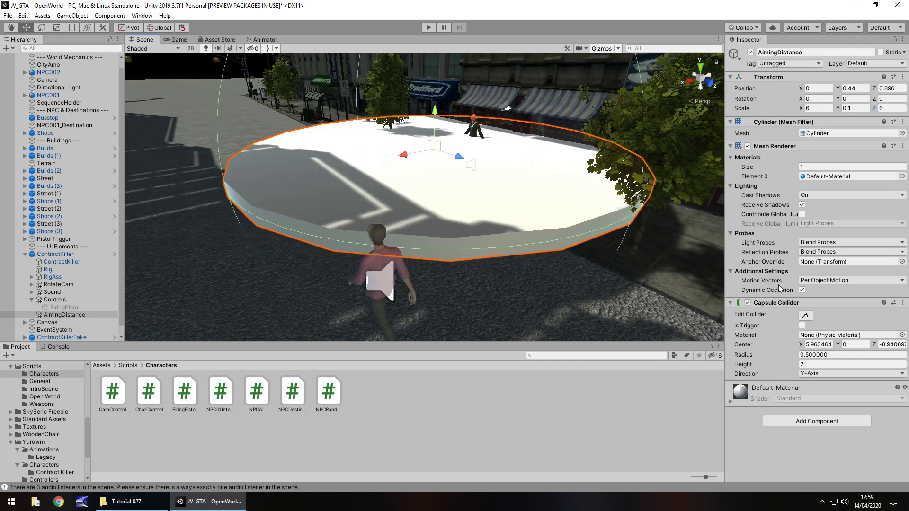
# - Replace AimingDistance's Capsule Collider with a Mesh Collider that is convex and acts as a trigger
pyautogui.rightClick(775, 306)
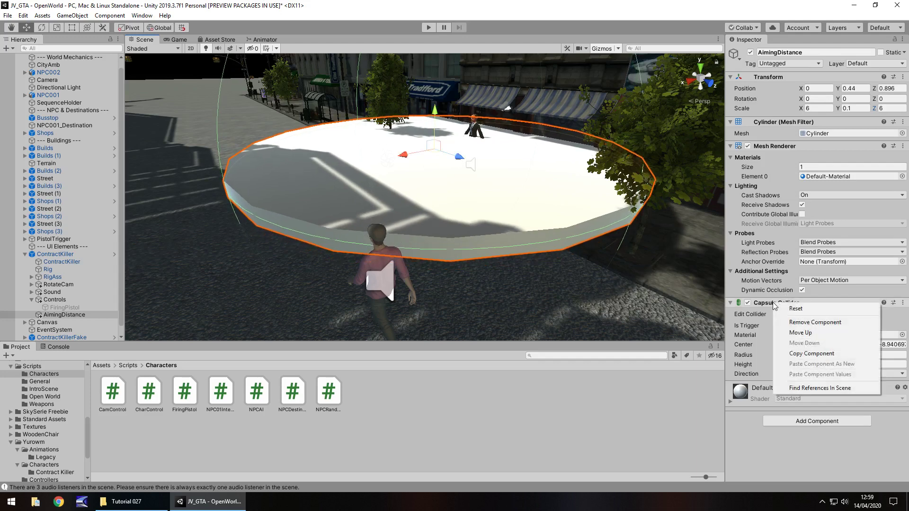
pyautogui.click(837, 326)
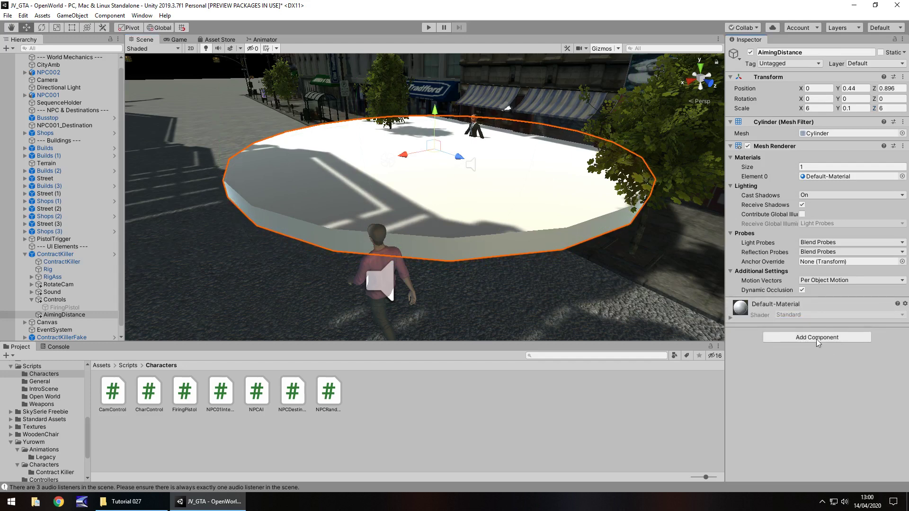
pyautogui.click(817, 338)
pyautogui.write('col')
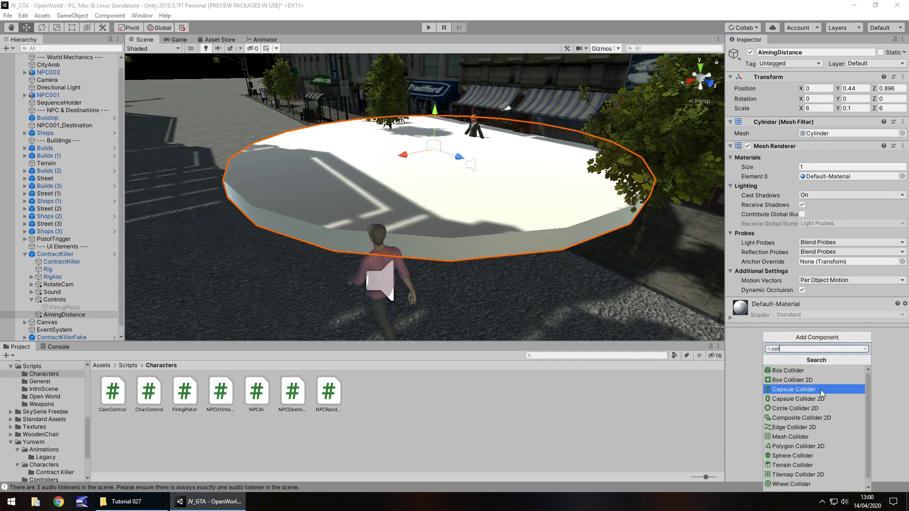
pyautogui.click(792, 438)
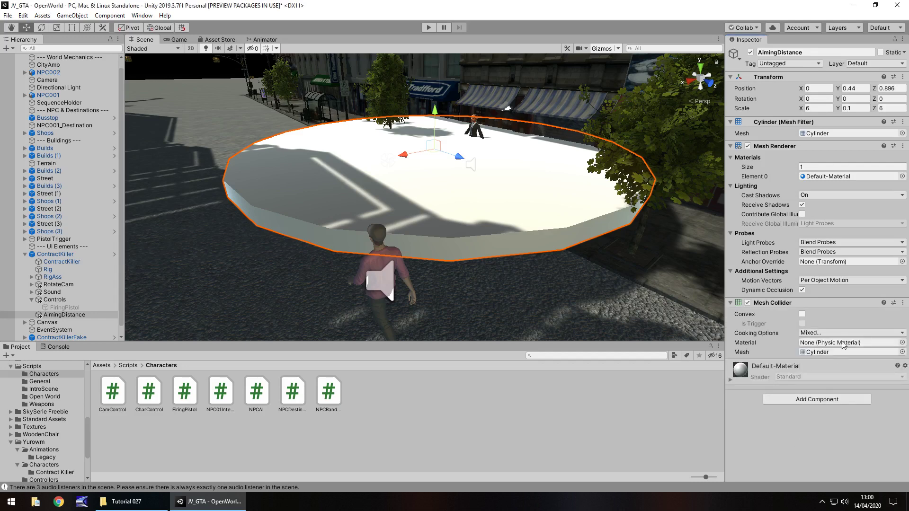
pyautogui.click(802, 314)
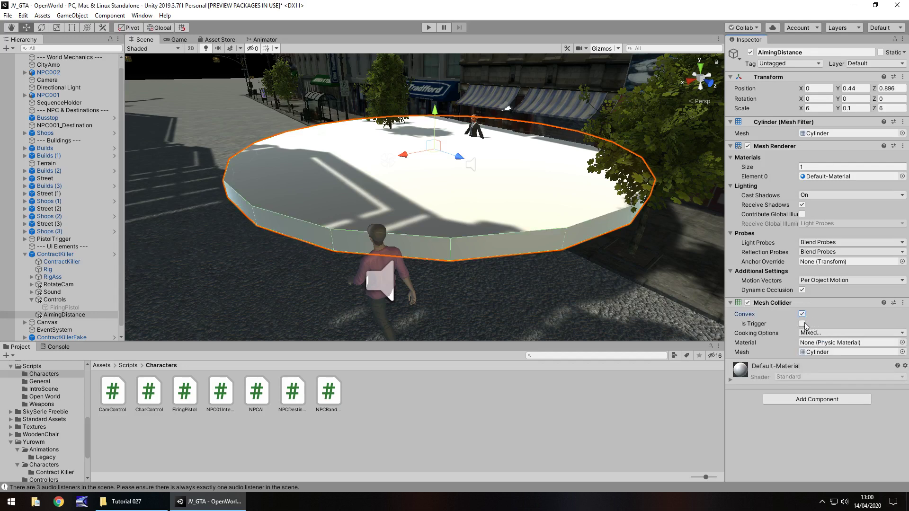
pyautogui.click(803, 324)
# - Deactivate the AimingDistance object and its parent ContractKiller
pyautogui.click(83, 316)
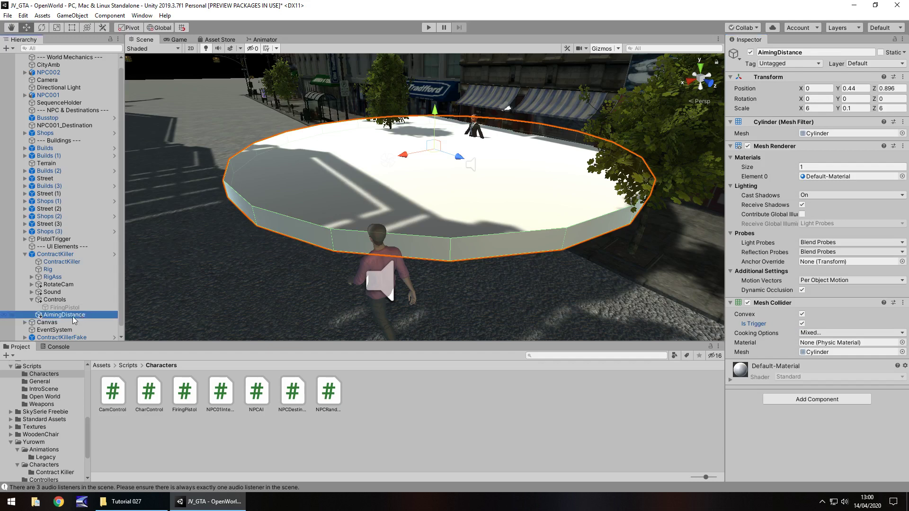
pyautogui.click(751, 52)
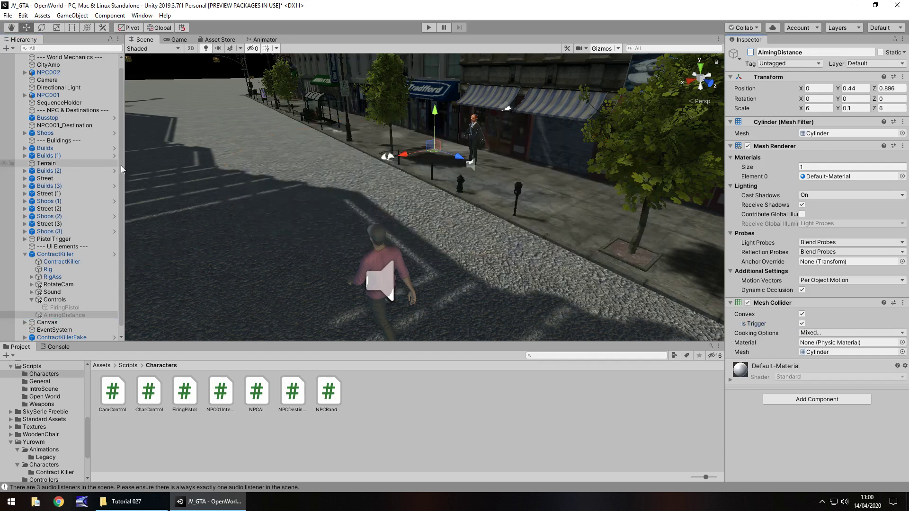
pyautogui.moveTo(460, 197); pyautogui.dragTo(330, 268, button='right')
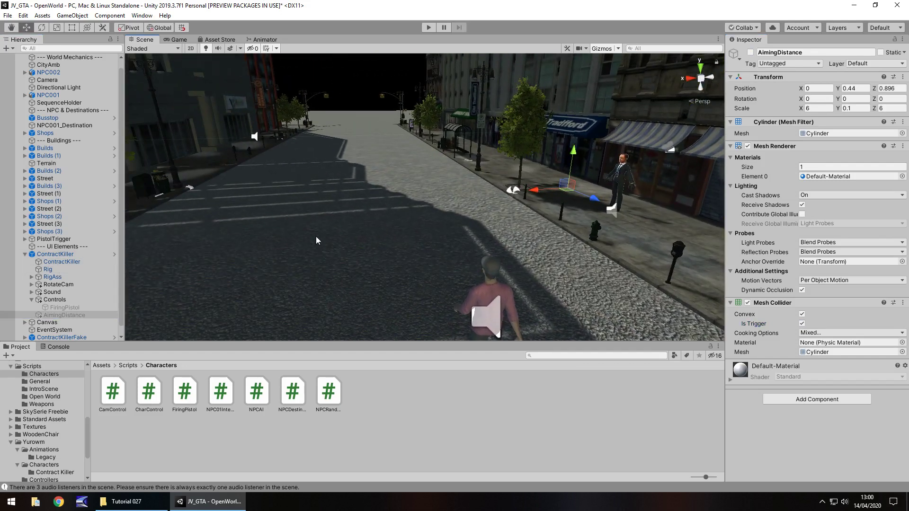
pyautogui.click(55, 254)
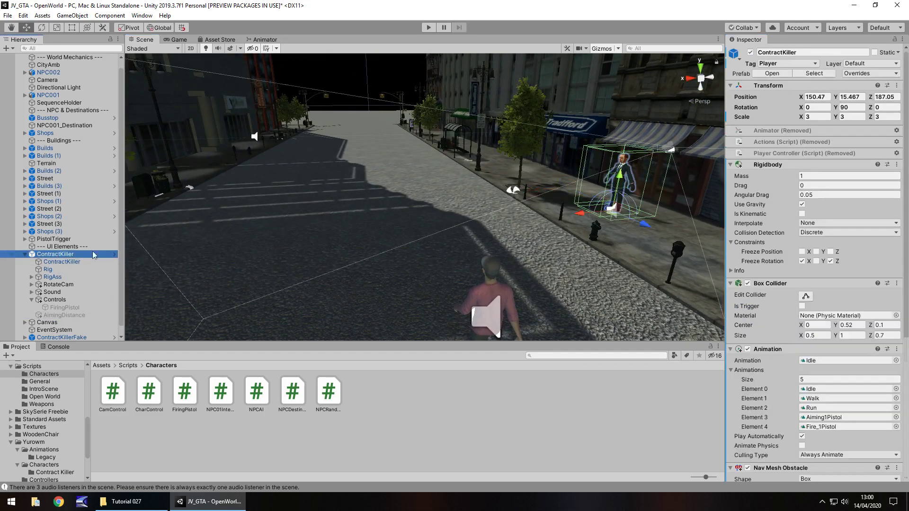
pyautogui.click(750, 52)
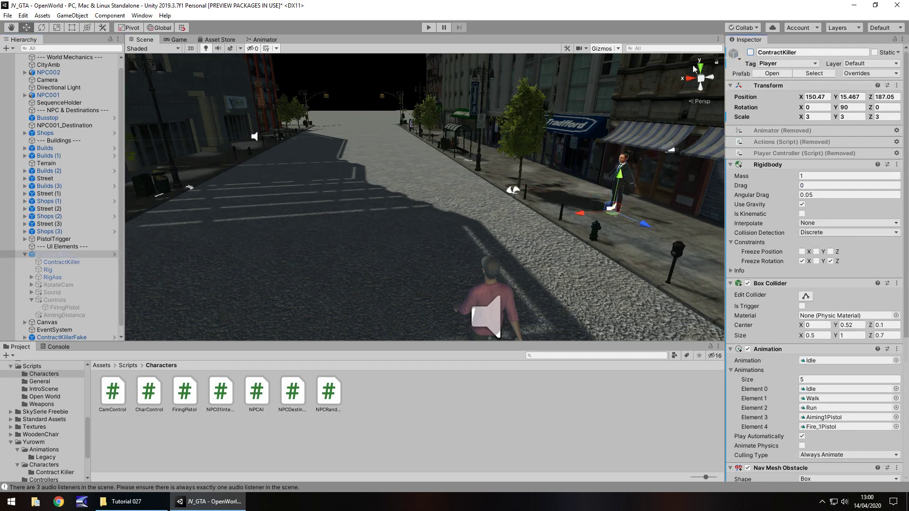
# - Find the pistol pickup in the street, select its PistolTrigger parent and open the GunPickup script in Visual Studio for review
pyautogui.moveTo(286, 180); pyautogui.dragTo(558, 182, button='right')
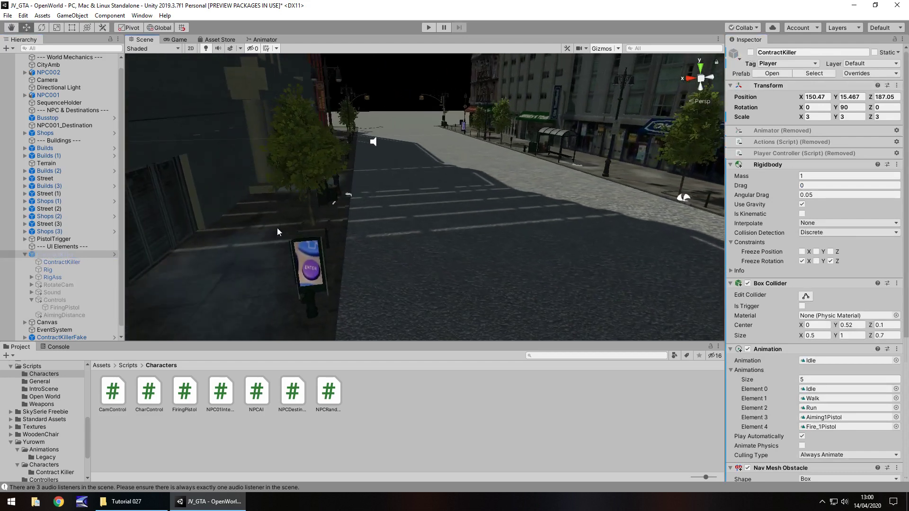
pyautogui.moveTo(402, 199); pyautogui.dragTo(427, 226, button='right')
pyautogui.click(426, 219)
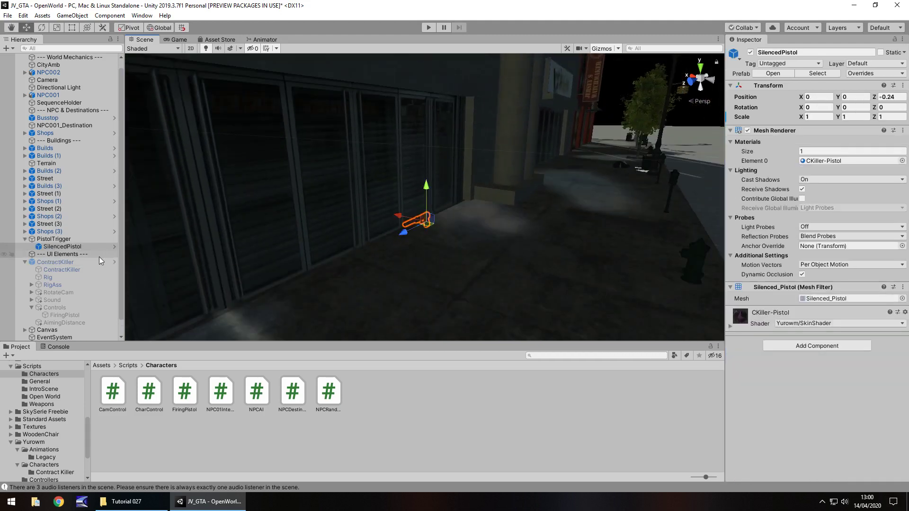
pyautogui.click(53, 239)
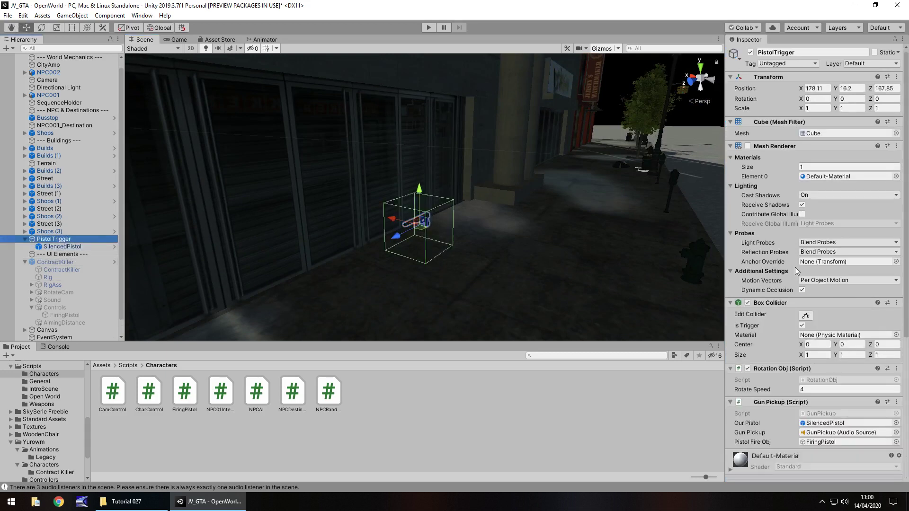
pyautogui.click(835, 414)
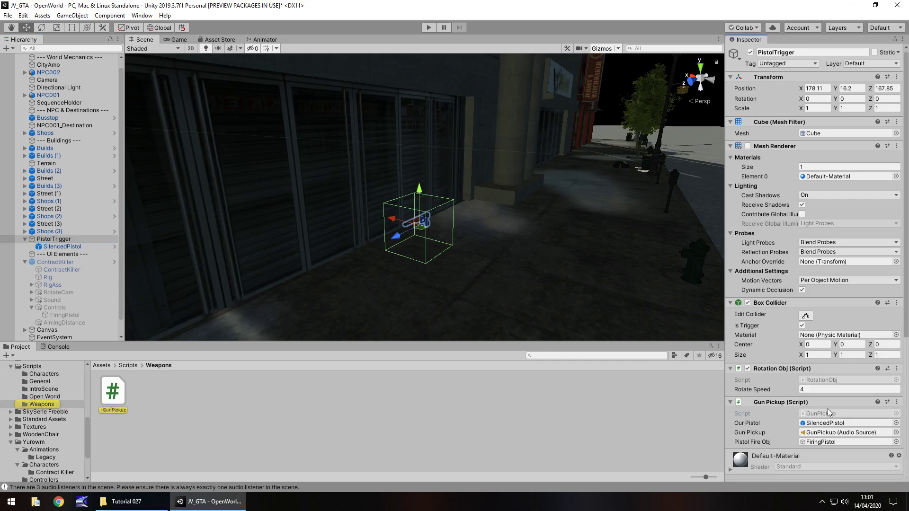
pyautogui.doubleClick(834, 414)
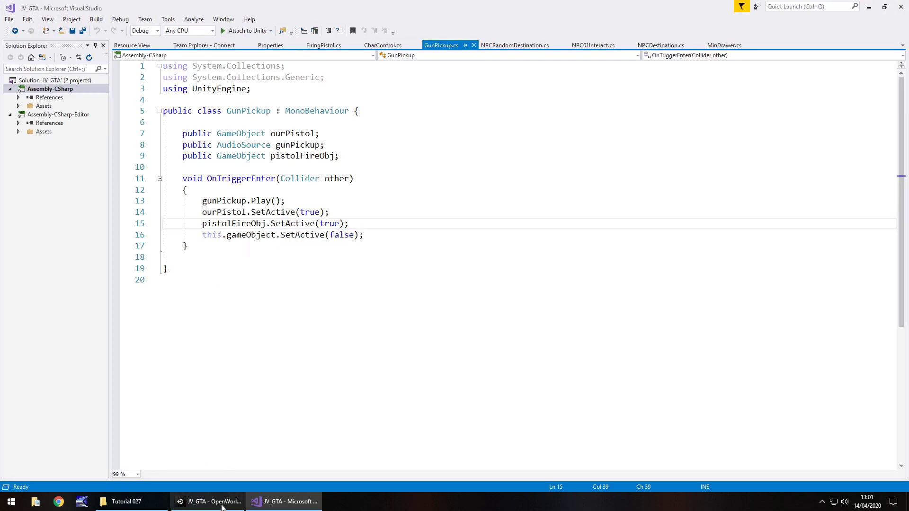
# - Switch to Unity and open the FiringPistol script attached to the FiringPistol object under ContractKiller's Controls
pyautogui.click(209, 502)
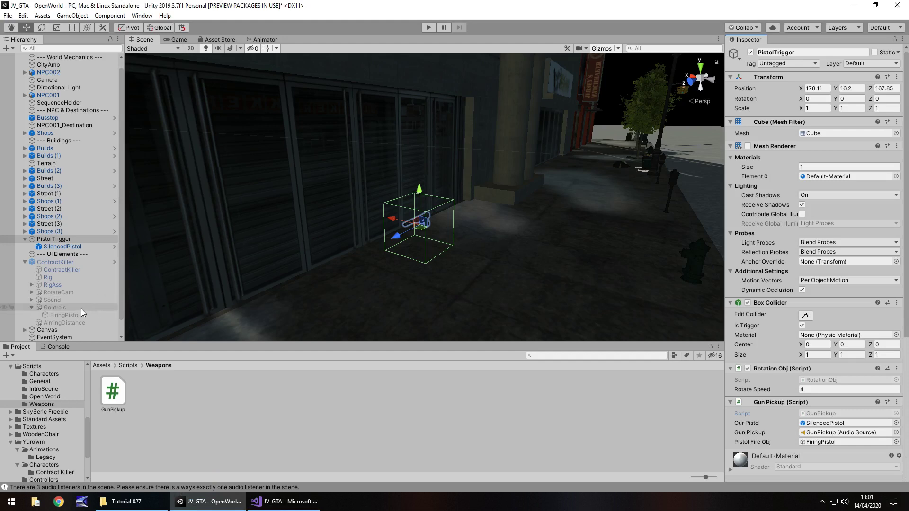
pyautogui.click(69, 317)
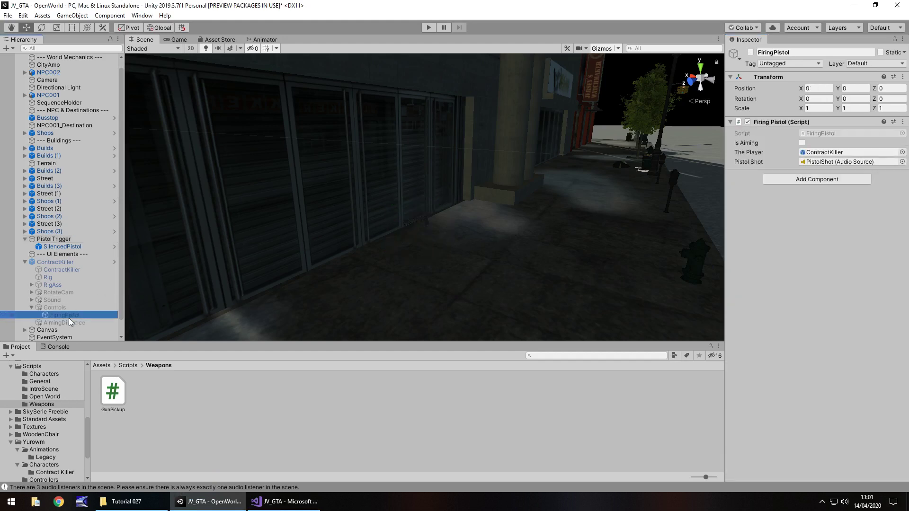
pyautogui.doubleClick(834, 135)
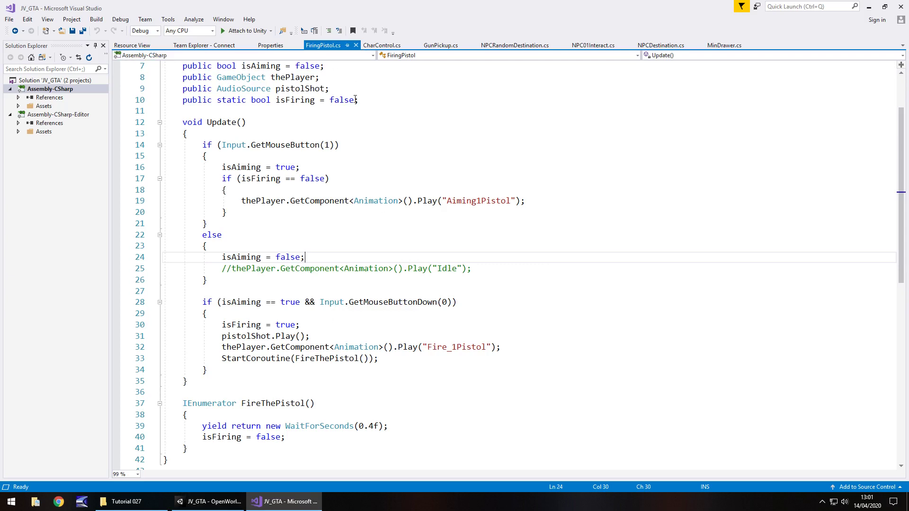
# - Declare a public GameObject variable named aimingObject below the isFiring variable in the FiringPistol script
pyautogui.click(370, 101)
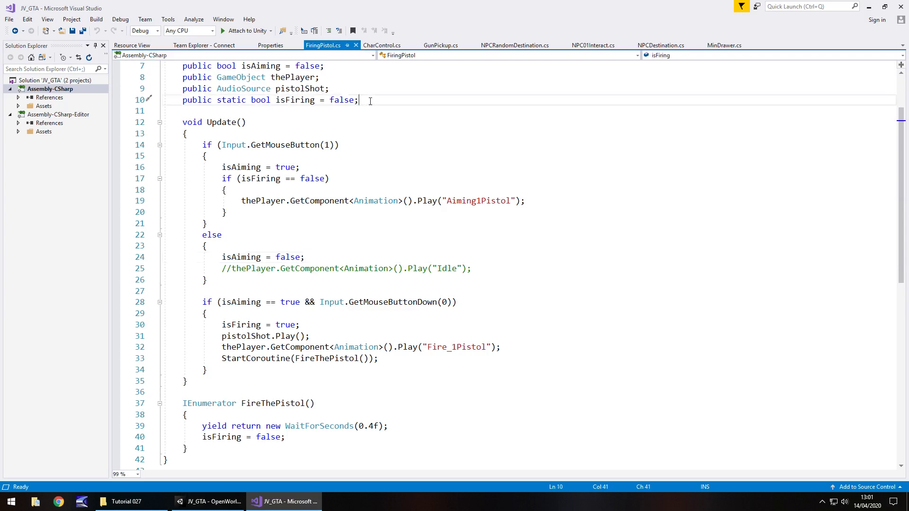
pyautogui.press('Return')
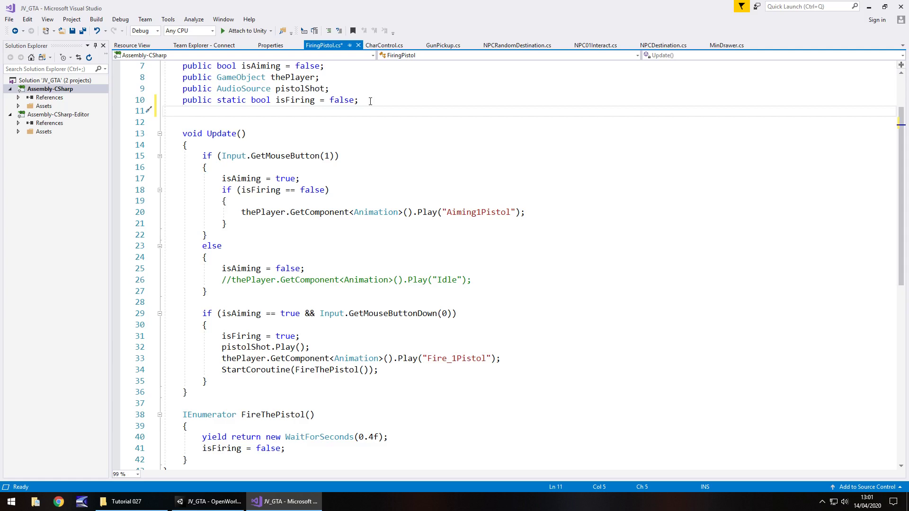
pyautogui.write('public GameObject ')
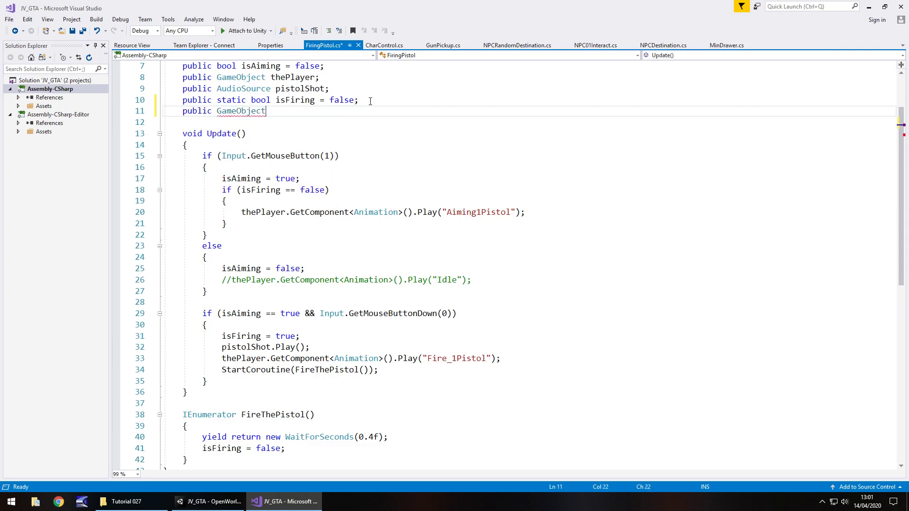
pyautogui.write('aiming')
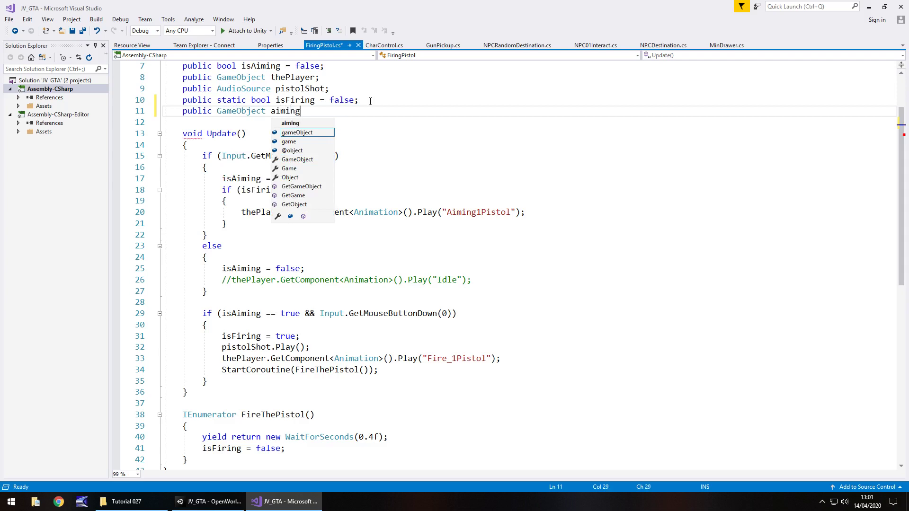
pyautogui.write('Object;')
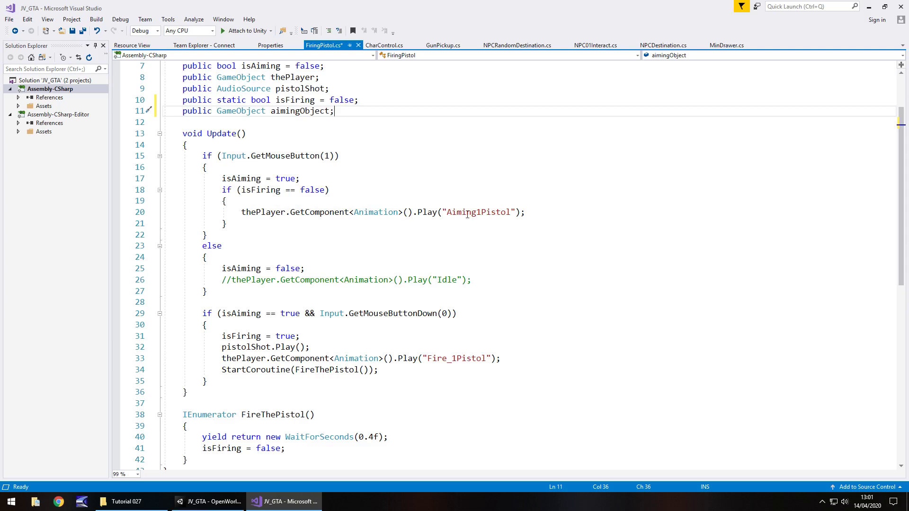
# - Add aimingObject.SetActive(true); after the line that plays the Aiming1Pistol animation
pyautogui.click(545, 213)
pyautogui.press('Return')
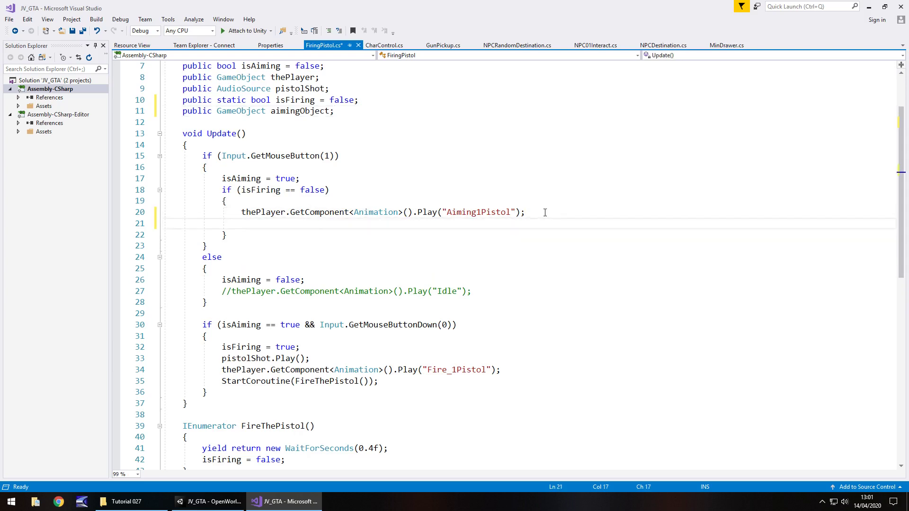
pyautogui.write('aiming')
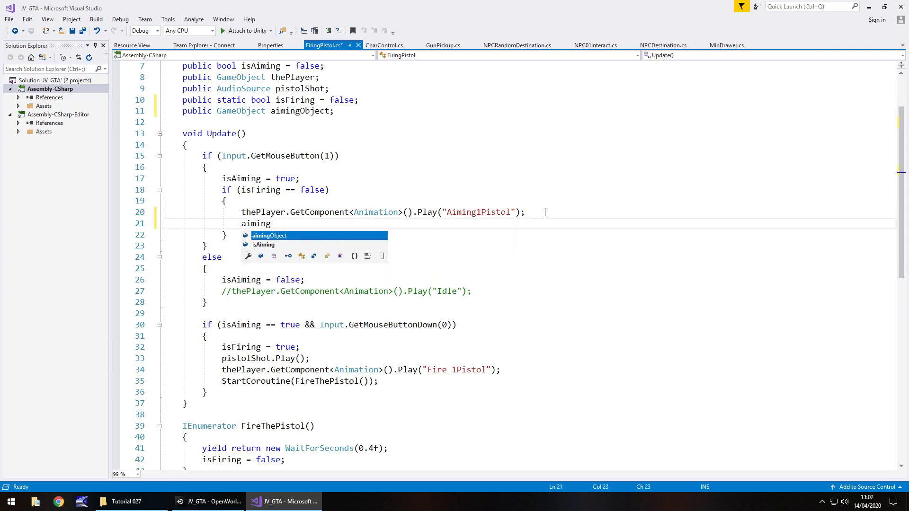
pyautogui.write('Object.SetActive')
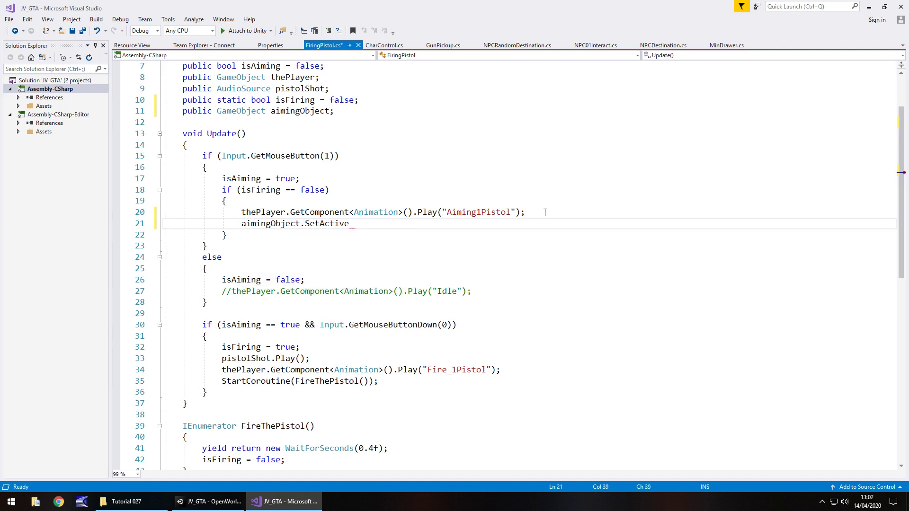
pyautogui.write('(true);')
# - Add aimingObject.SetActive(false); below isAiming = false; in the else block and save the script
pyautogui.click(230, 257)
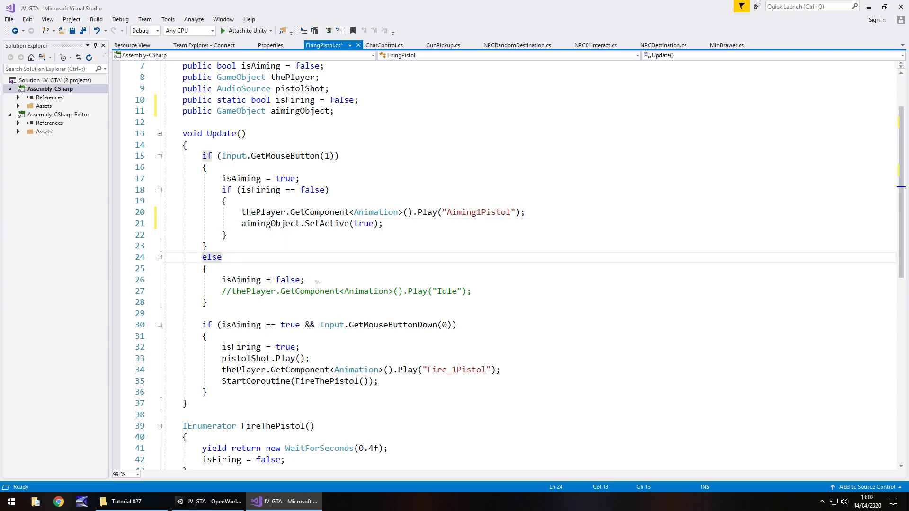
pyautogui.click(315, 281)
pyautogui.press('Return')
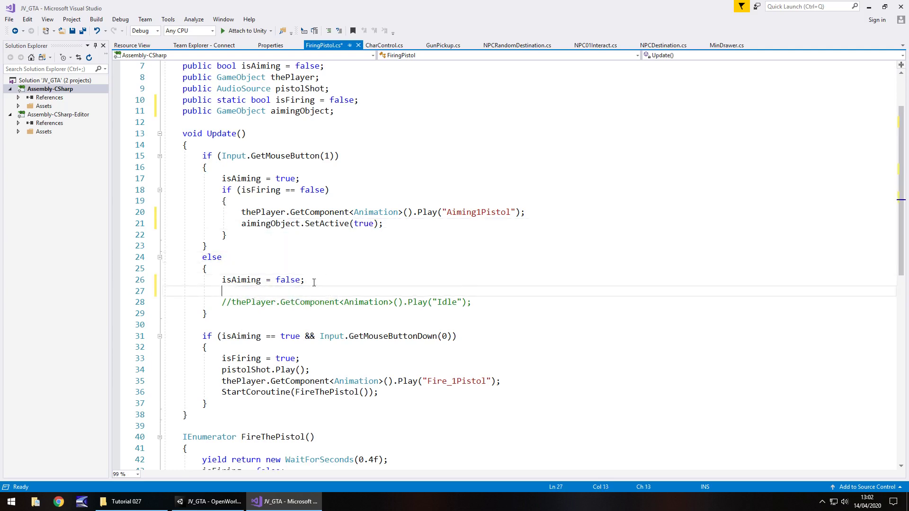
pyautogui.write('aimi')
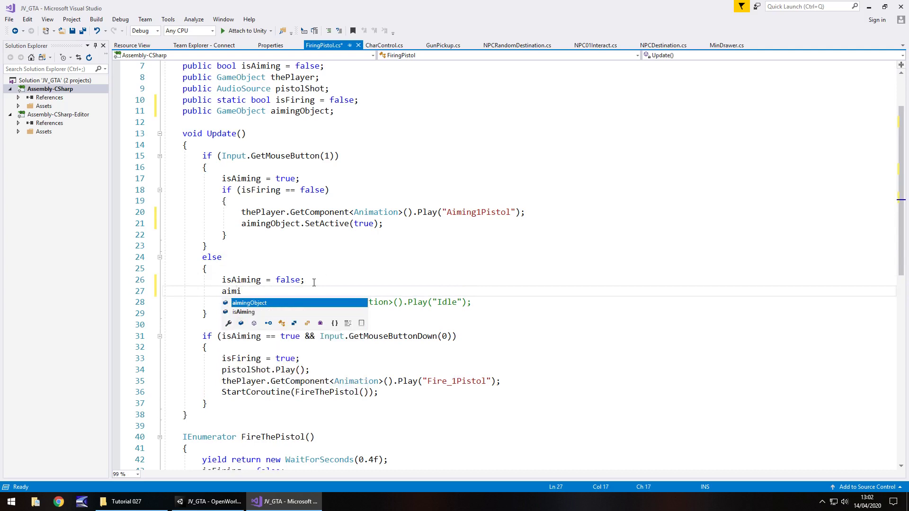
pyautogui.write('ngObject.Se')
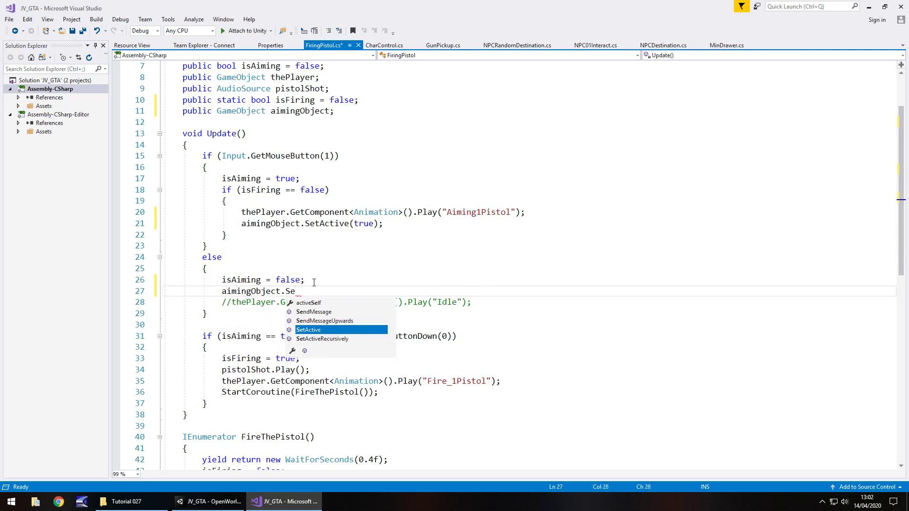
pyautogui.write('tActive((false')
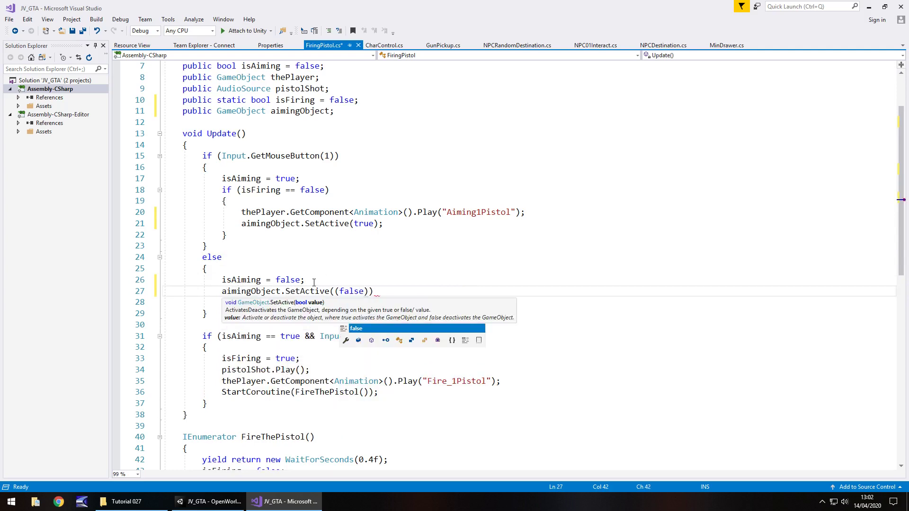
pyautogui.write(')')
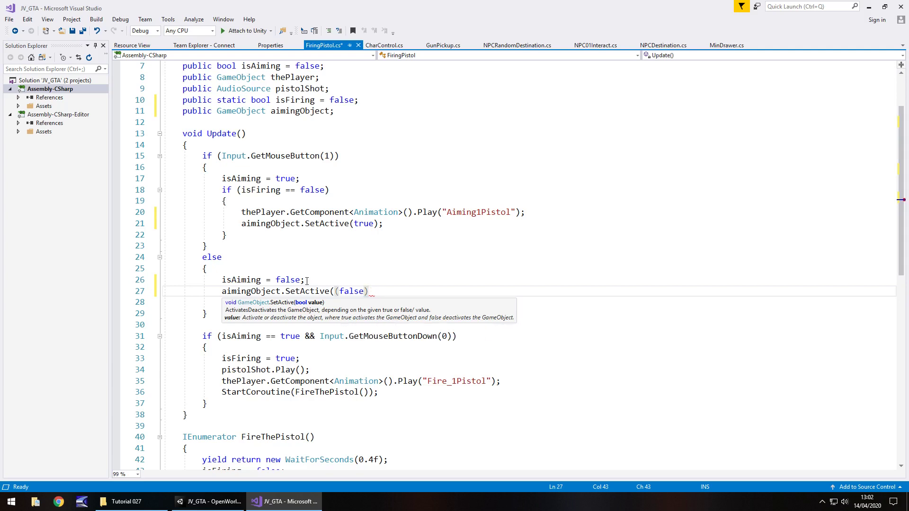
pyautogui.click(334, 291)
pyautogui.press('Delete')
pyautogui.click(387, 290)
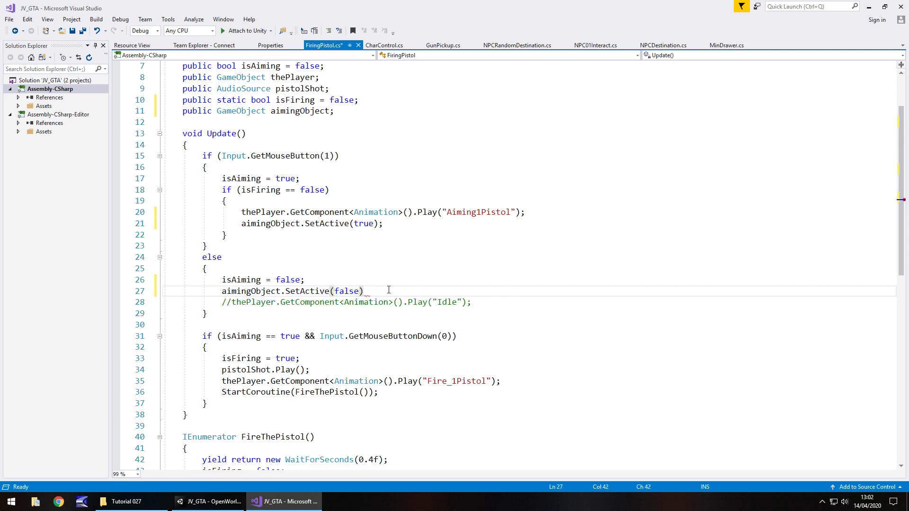
pyautogui.write(';')
pyautogui.hotkey('ctrl', 's')
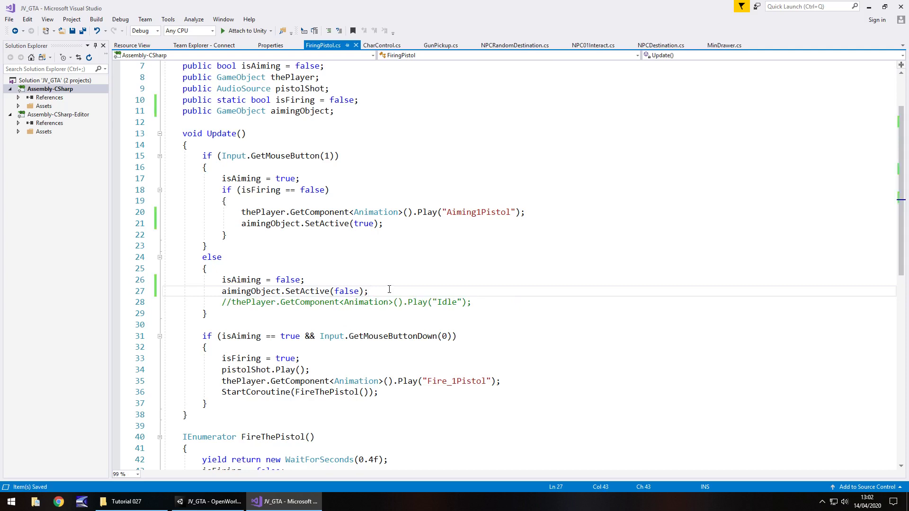
# - Switch to Unity, assign AimingDistance to the Firing Pistol script's Aiming Object field and save the scene
pyautogui.click(226, 502)
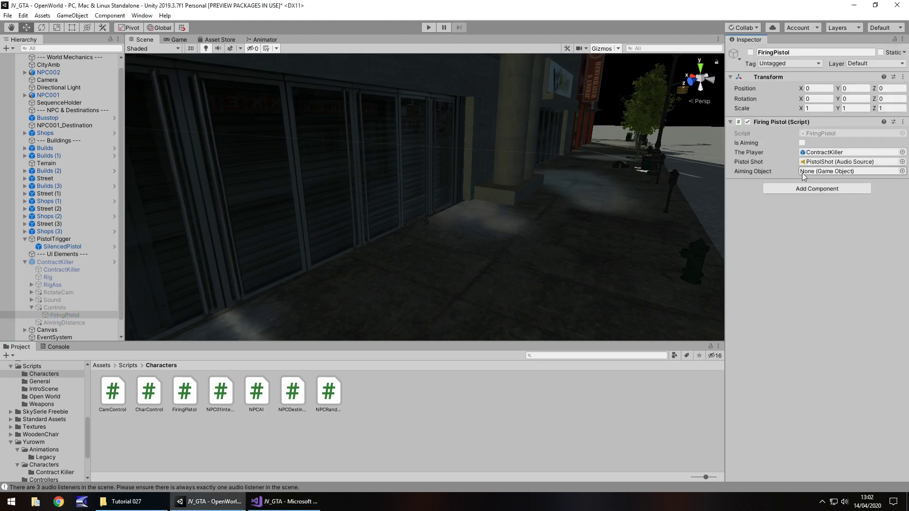
pyautogui.moveTo(63, 322); pyautogui.dragTo(841, 179)
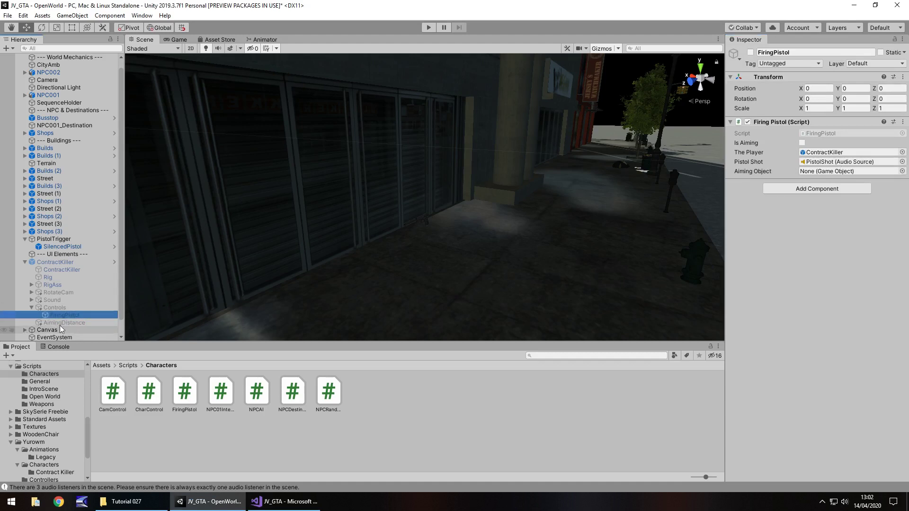
pyautogui.moveTo(59, 324); pyautogui.dragTo(826, 173)
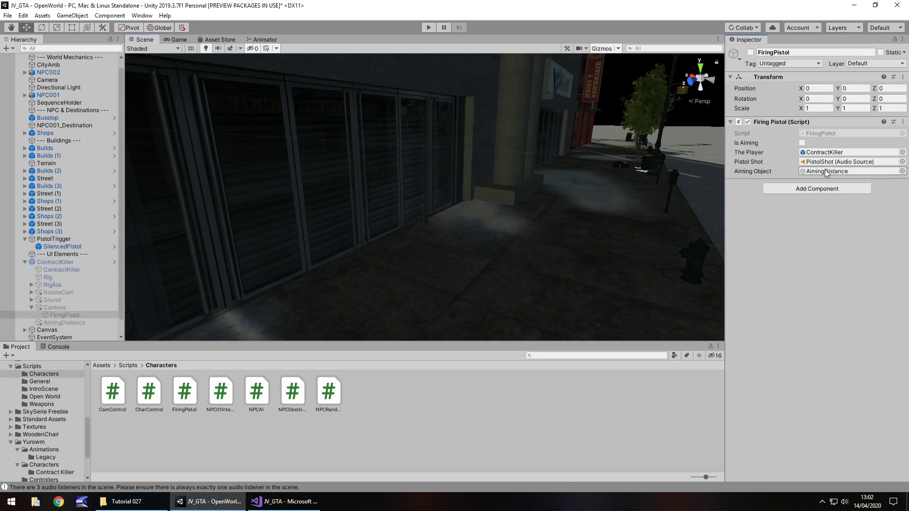
pyautogui.hotkey('ctrl', 's')
# - Run the game and steer the character across the street to collect the pistol
pyautogui.click(430, 28)
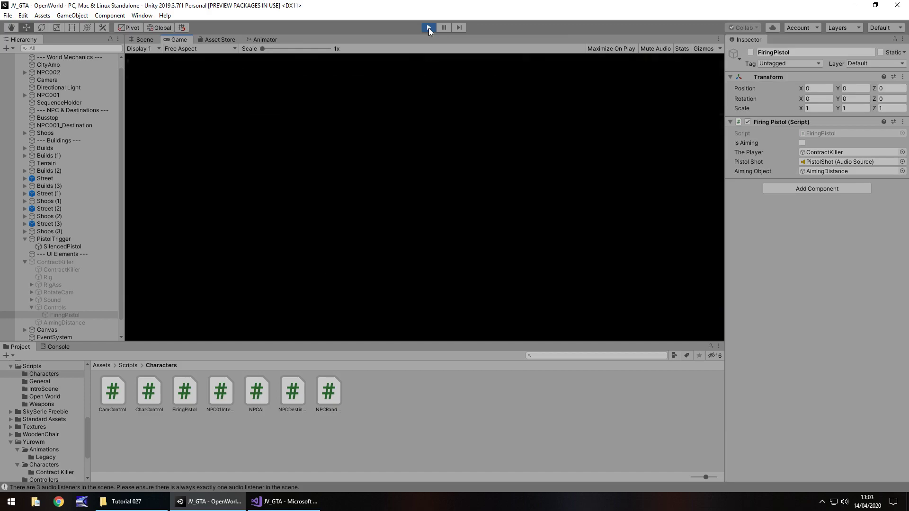
pyautogui.press('w')
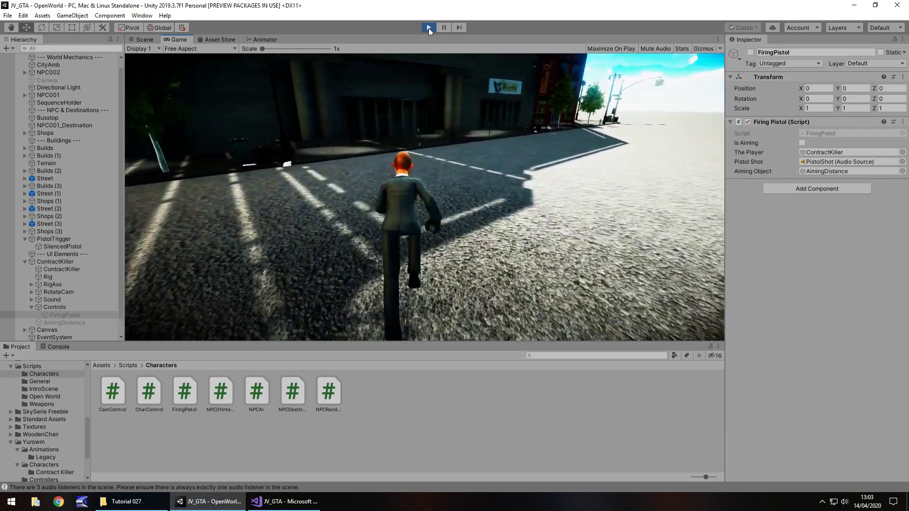
pyautogui.press('a')
pyautogui.press('w')
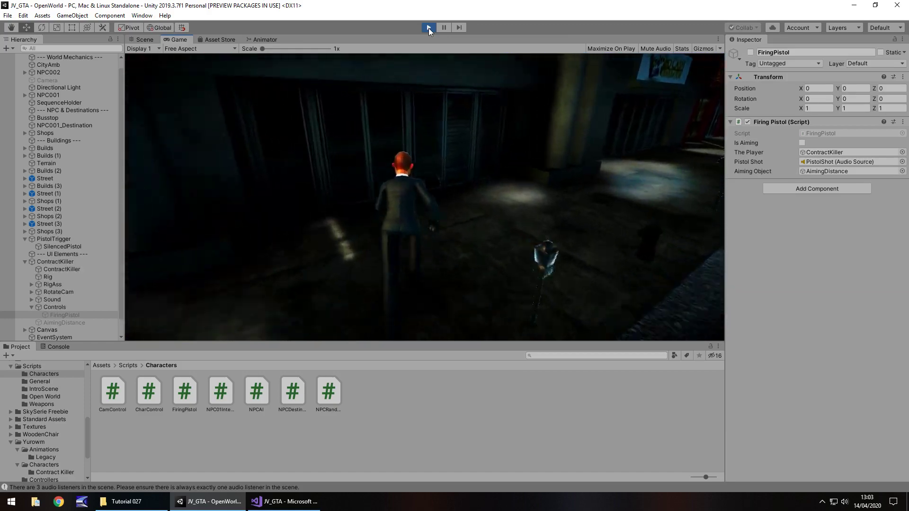
pyautogui.press('d')
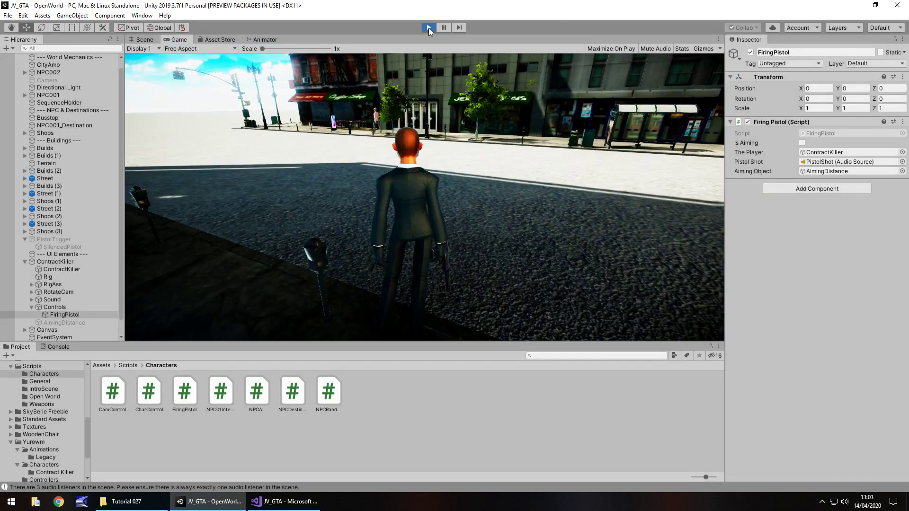
# - Restart the play test, collect the pistol and aim repeatedly to check the AimingDistance activation, ending play mode when done
pyautogui.click(428, 28)
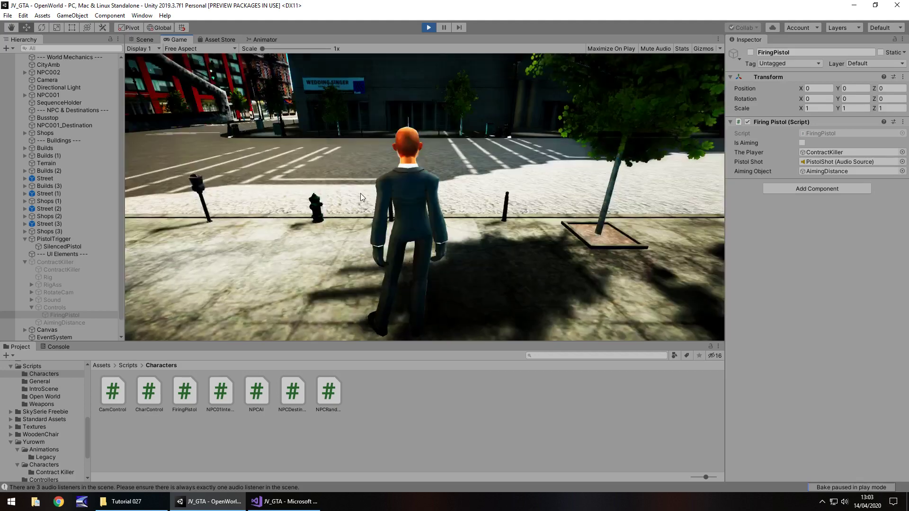
pyautogui.press('w')
pyautogui.press('a')
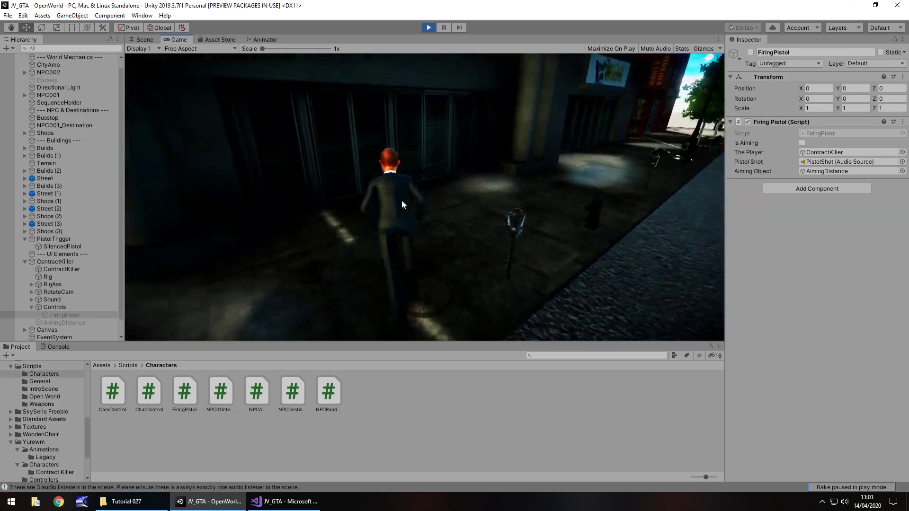
pyautogui.press('d')
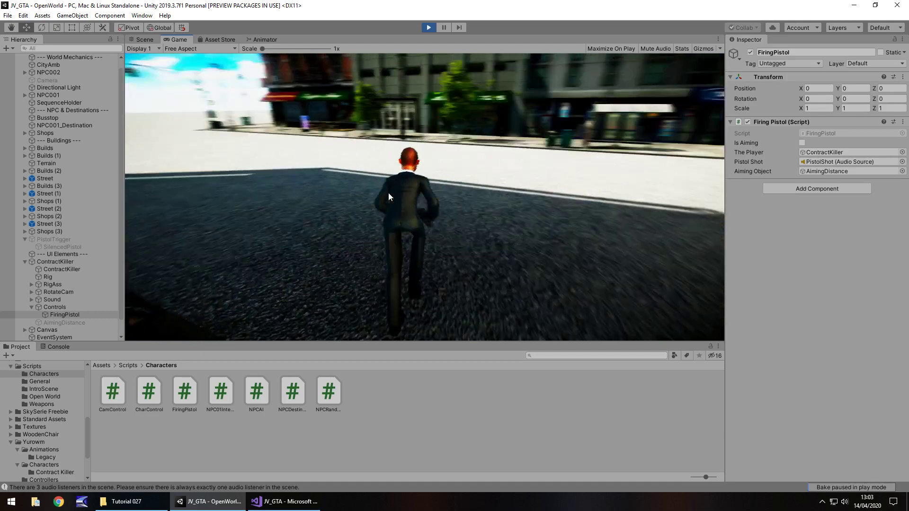
pyautogui.rightClick(383, 192)
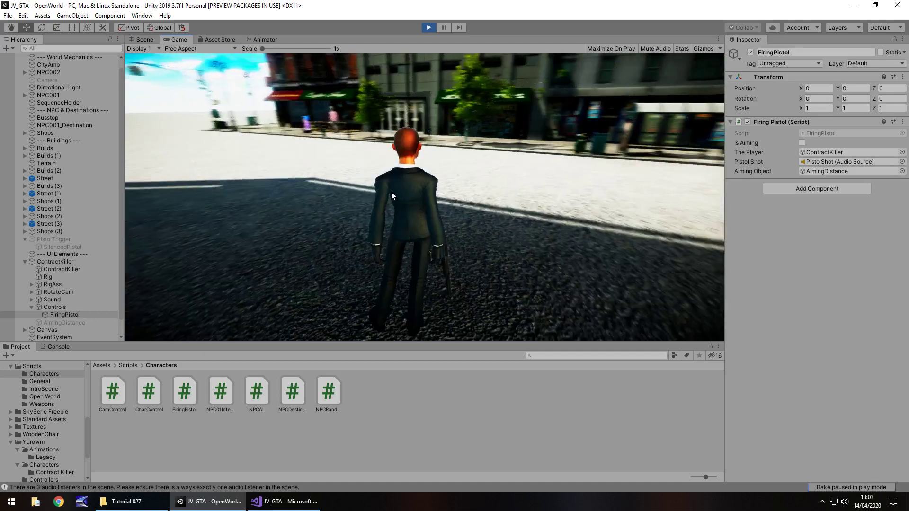
pyautogui.rightClick(393, 191)
pyautogui.rightClick(393, 192)
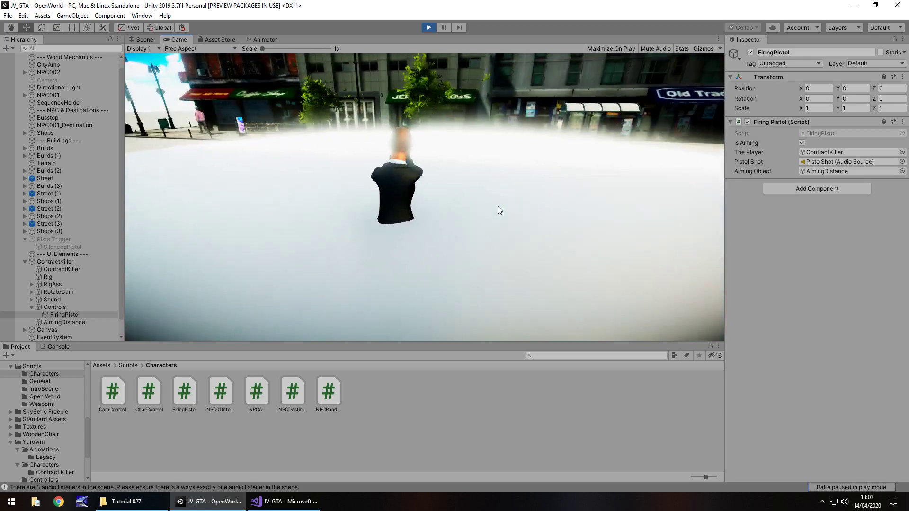
pyautogui.rightClick(457, 198)
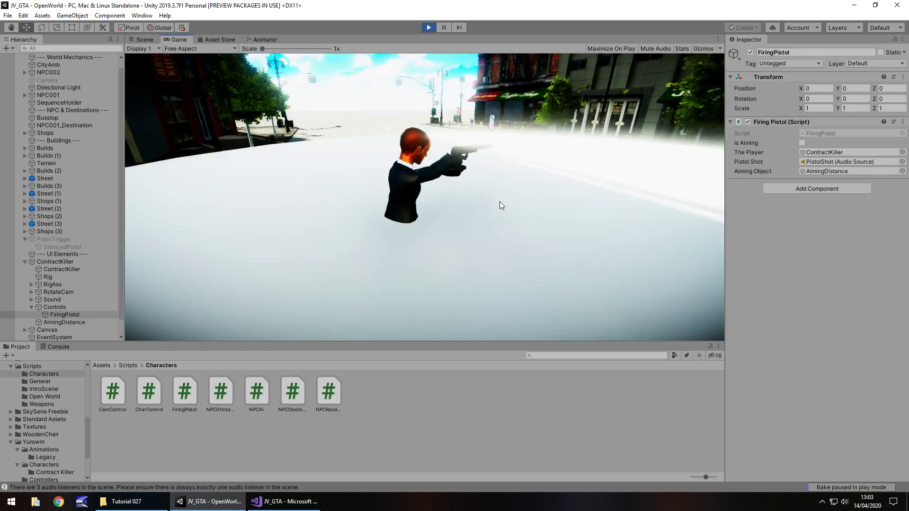
pyautogui.rightClick(499, 201)
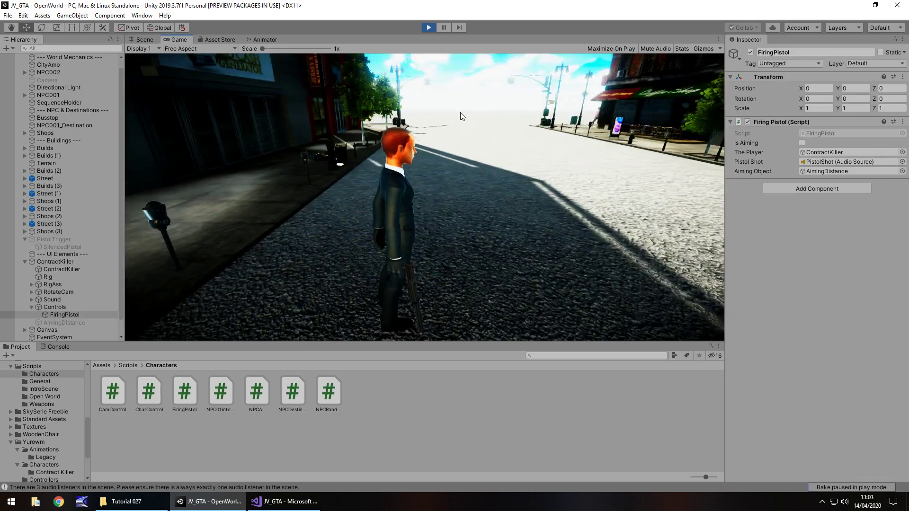
pyautogui.hotkey('ctrl', 'p')
# - Disable the Mesh Renderer of the AimingDistance object and frame the object in the scene
pyautogui.click(68, 322)
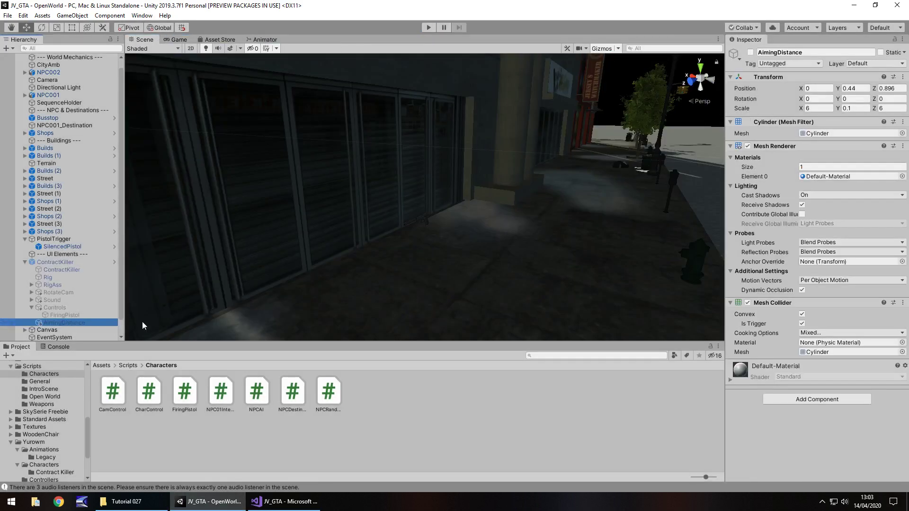
pyautogui.click(748, 145)
pyautogui.press('f')
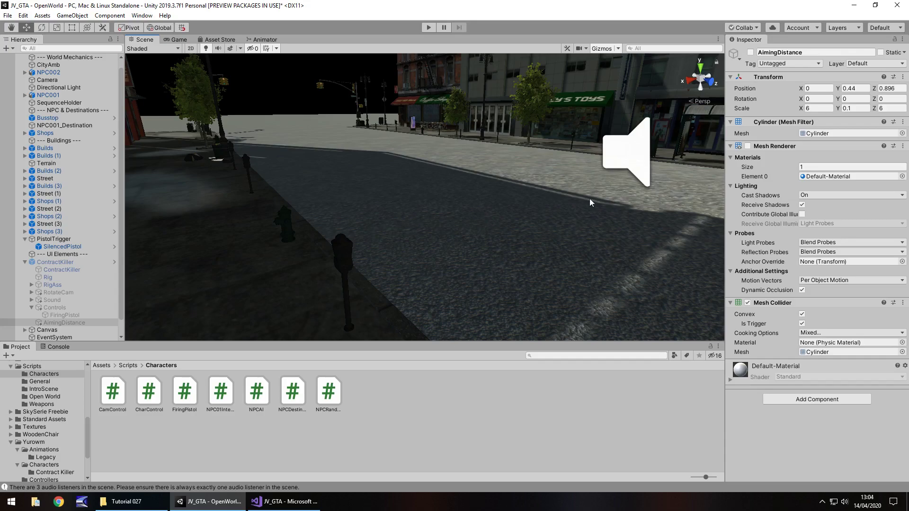
# - Create a C# script named NPCAlerted in the Scripts/Characters folder and open it in Visual Studio
pyautogui.moveTo(589, 198); pyautogui.dragTo(456, 247, button='right')
pyautogui.press('d')
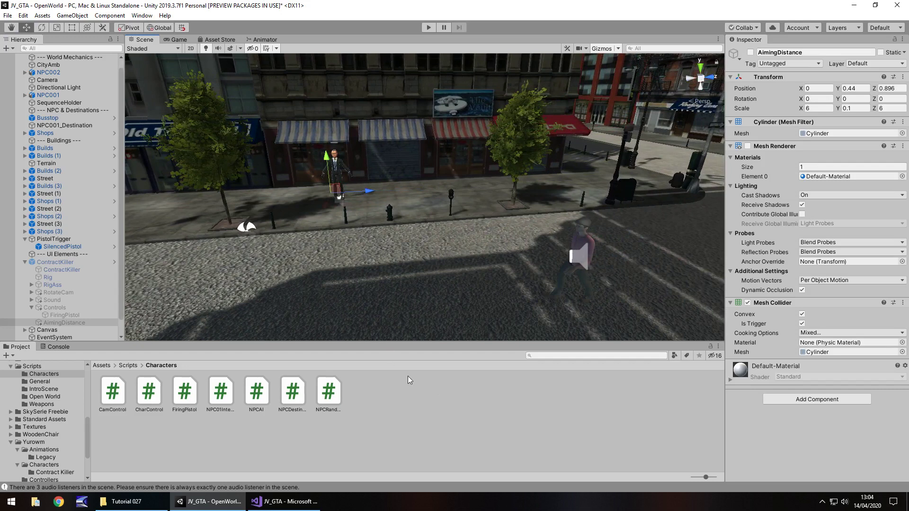
pyautogui.rightClick(385, 408)
pyautogui.moveTo(418, 159)
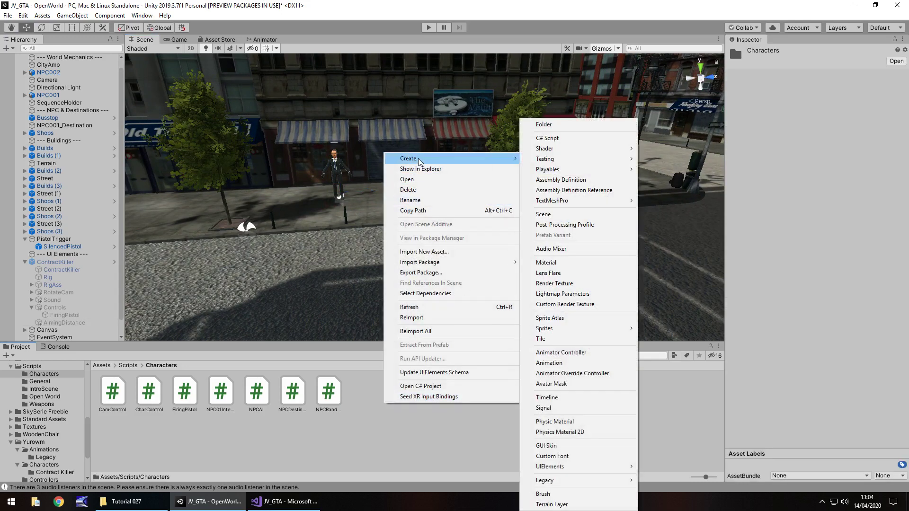
pyautogui.click(547, 138)
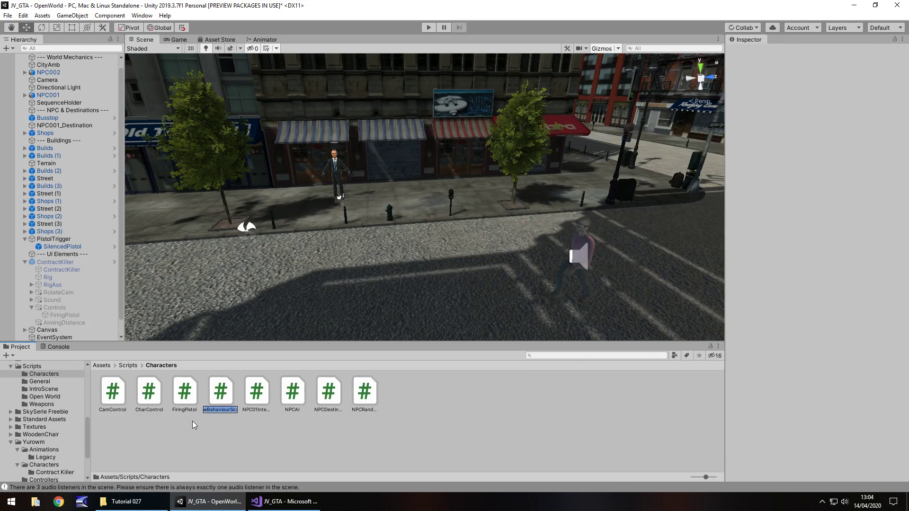
pyautogui.write('NPCAlerted')
pyautogui.press('Return')
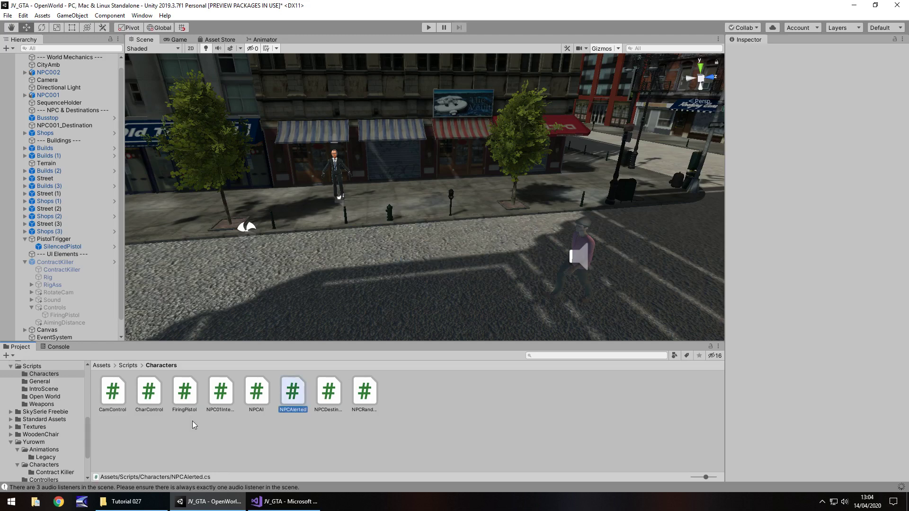
pyautogui.press('Return')
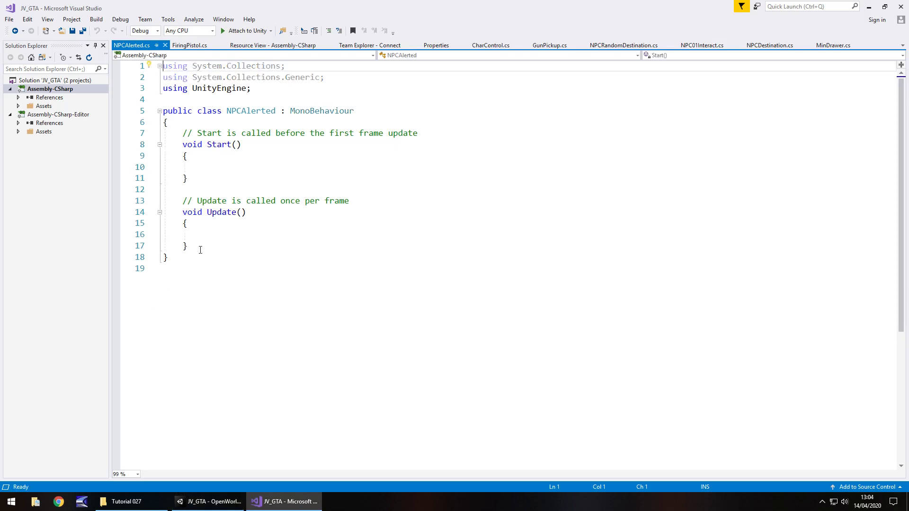
# - Replace the default Start and Update methods of the NPCAlerted class with an OnTriggerEnter method
pyautogui.moveTo(206, 245); pyautogui.dragTo(160, 140)
pyautogui.press('Return')
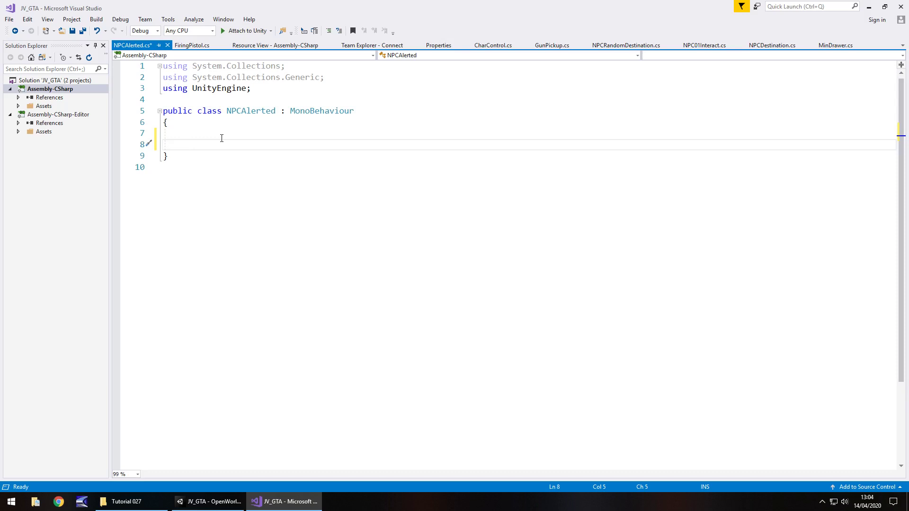
pyautogui.write('void O')
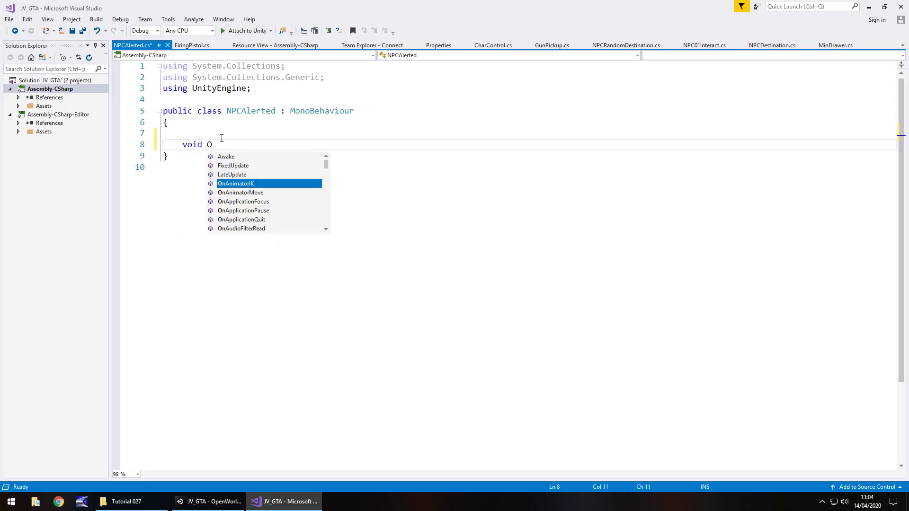
pyautogui.write('nTrigg')
pyautogui.press('Return')
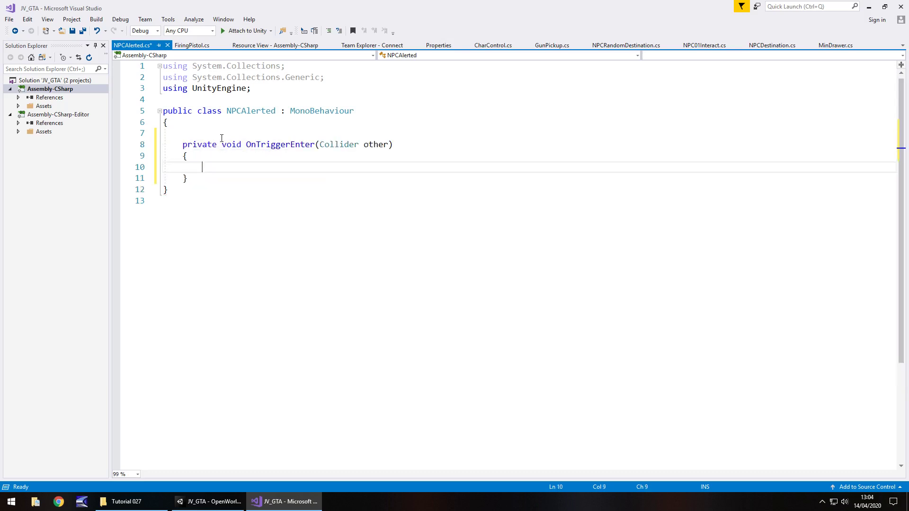
# - Remove the private modifier from OnTriggerEnter and rename its Collider parameter to npc
pyautogui.moveTo(221, 144); pyautogui.dragTo(183, 145)
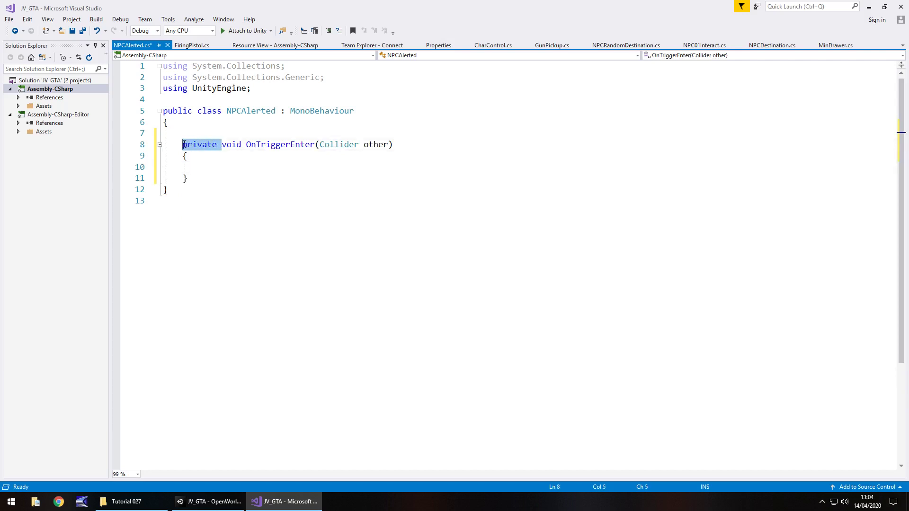
pyautogui.press('Delete')
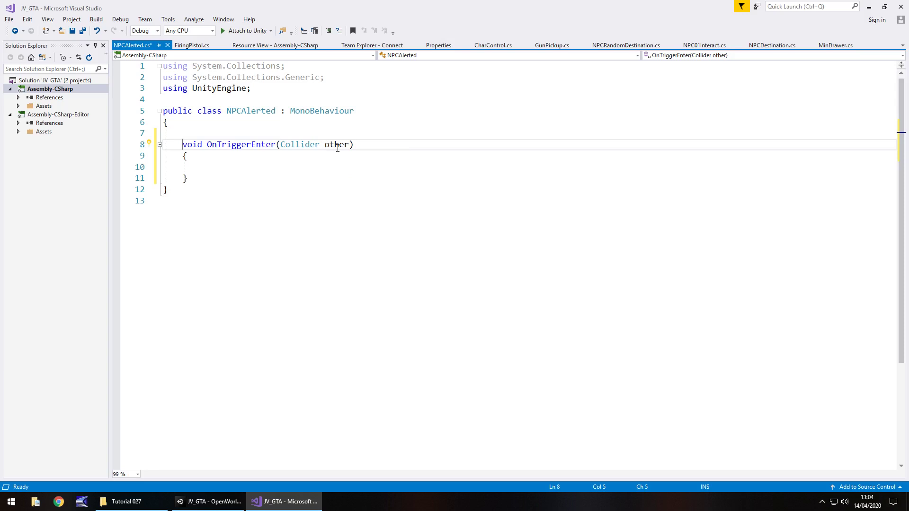
pyautogui.doubleClick(337, 145)
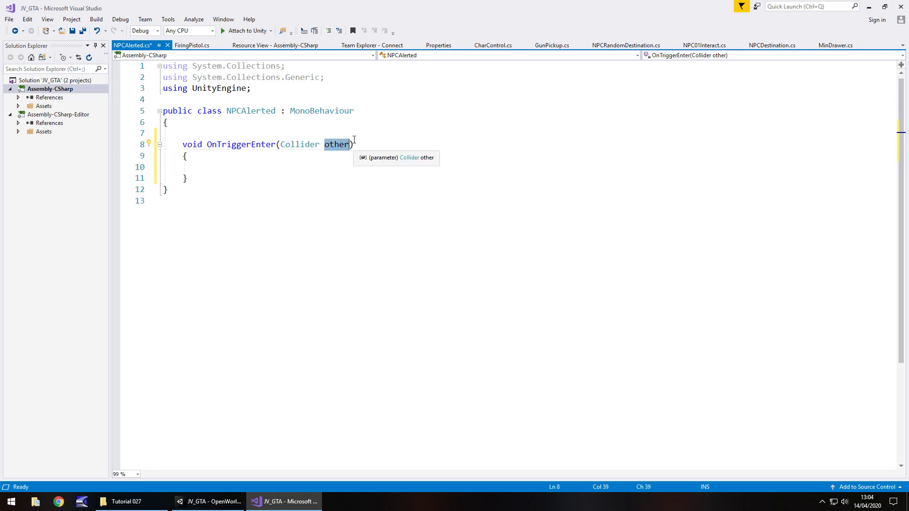
pyautogui.write('npc')
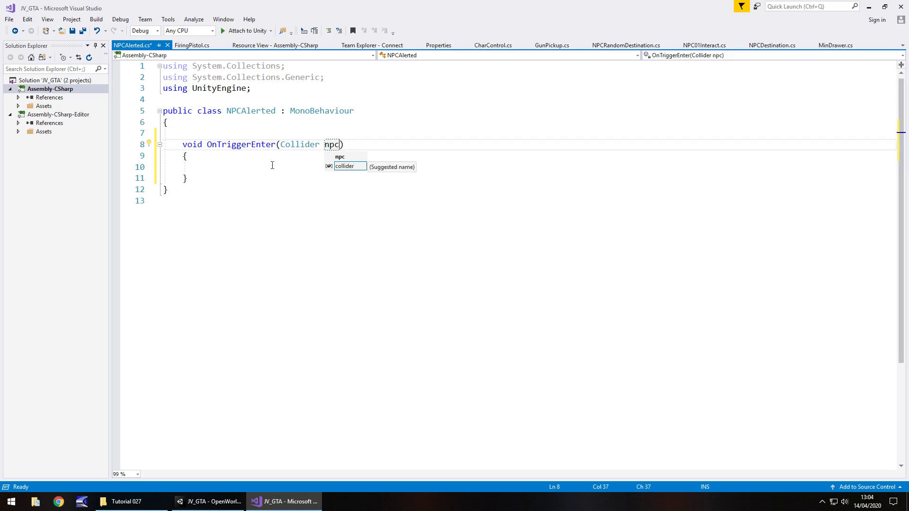
pyautogui.click(267, 166)
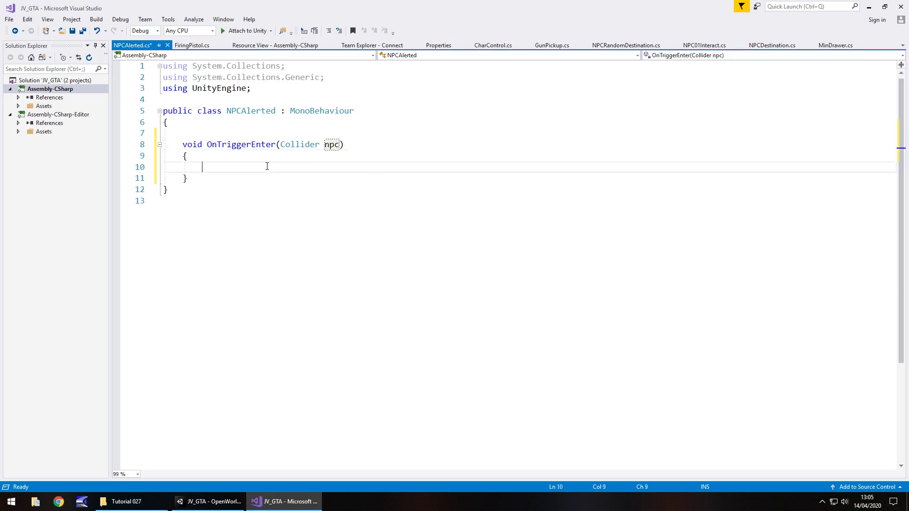
# - Check NPC001's tag in Unity, and back in Visual Studio add an if block to OnTriggerEnter testing npc.tag == "NPC"
pyautogui.click(211, 502)
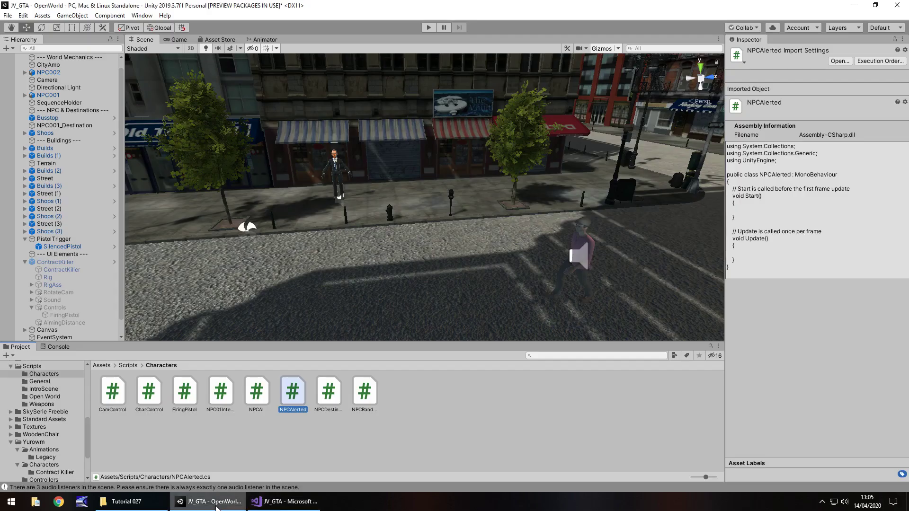
pyautogui.click(49, 95)
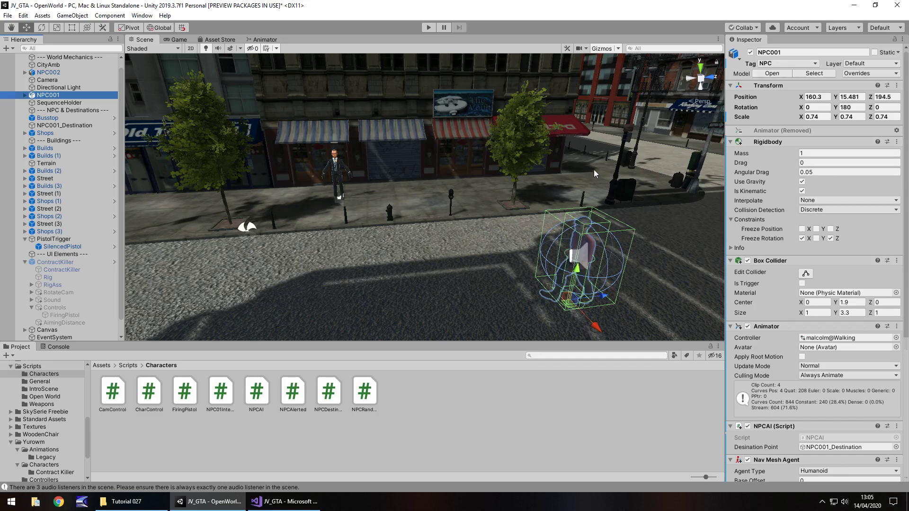
pyautogui.click(309, 503)
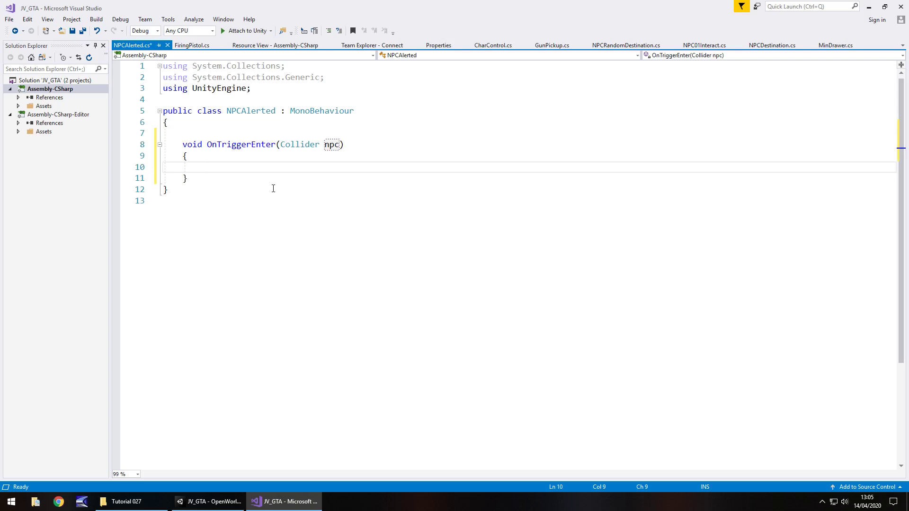
pyautogui.write('if (')
pyautogui.write('npc')
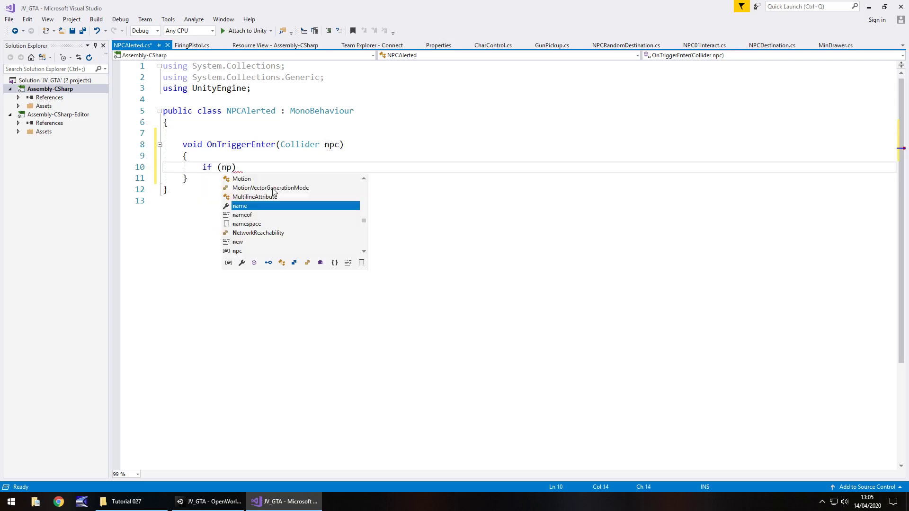
pyautogui.write('.tag =')
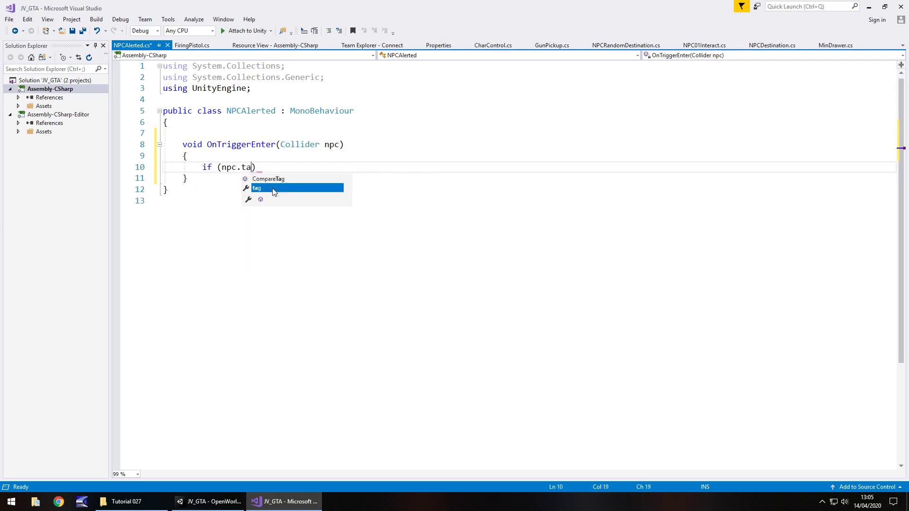
pyautogui.write('= "')
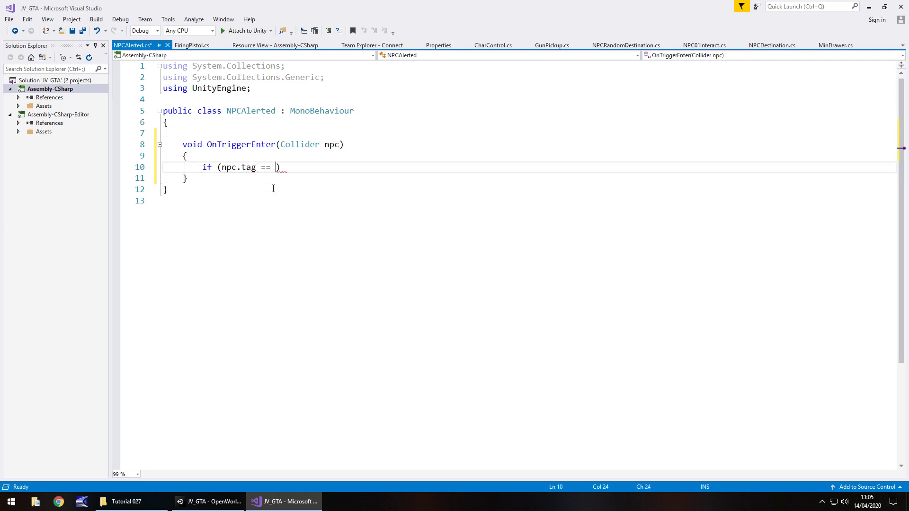
pyautogui.write('NPCE')
pyautogui.press('BackSpace')
pyautogui.press('BackSpace')
pyautogui.write('C") {')
pyautogui.press('Return')
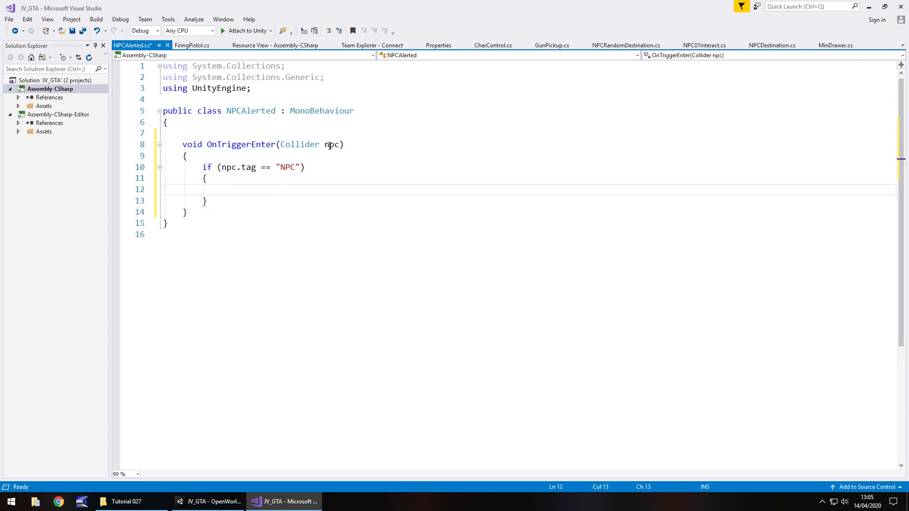
# - Inside the if block, add a Play call with an empty string on npc.GetComponent<Animator>()
pyautogui.moveTo(329, 144)
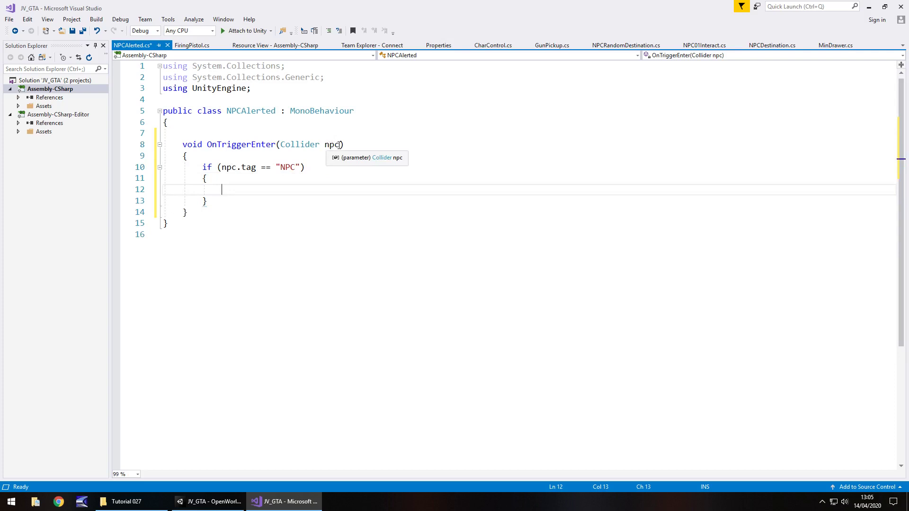
pyautogui.moveTo(224, 167)
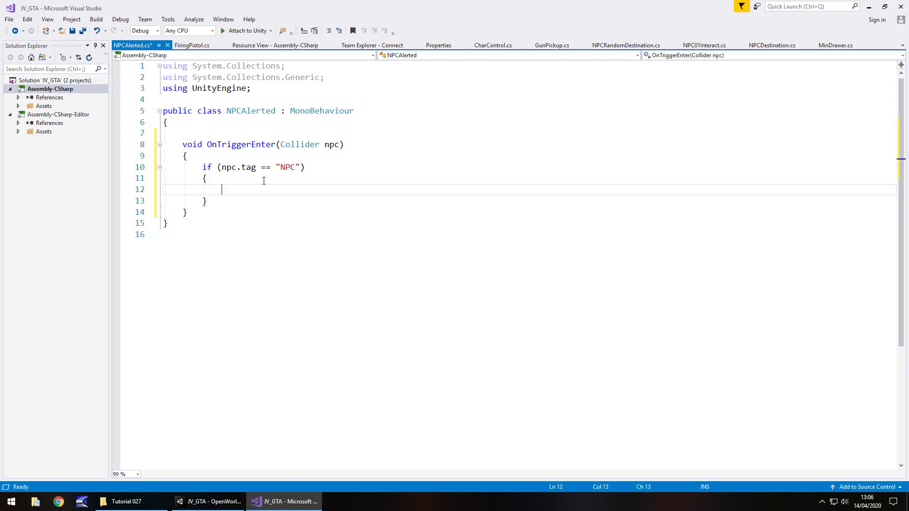
pyautogui.write('npc.Ge')
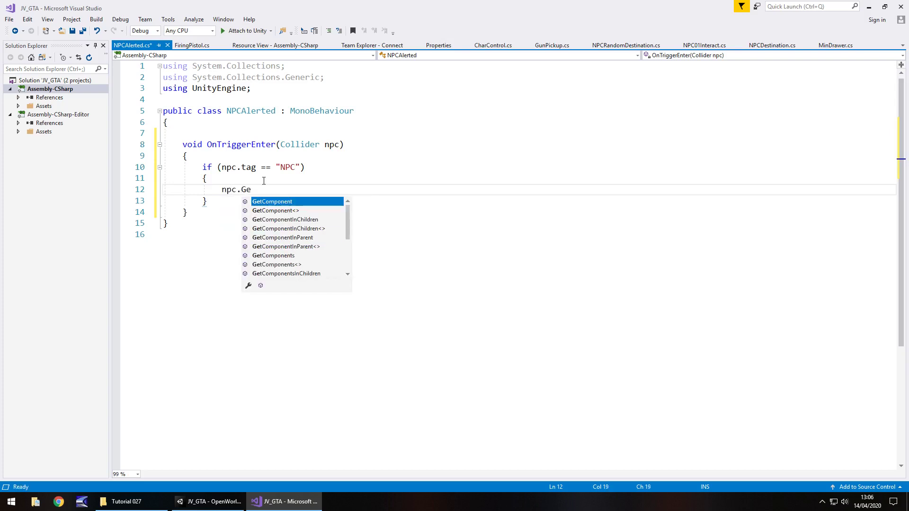
pyautogui.write('t')
pyautogui.press('Tab')
pyautogui.write('<')
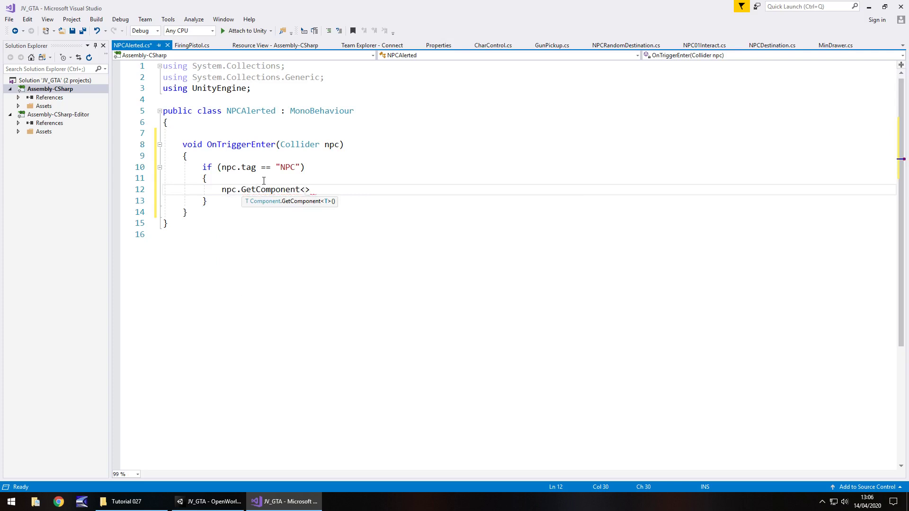
pyautogui.write('Animato')
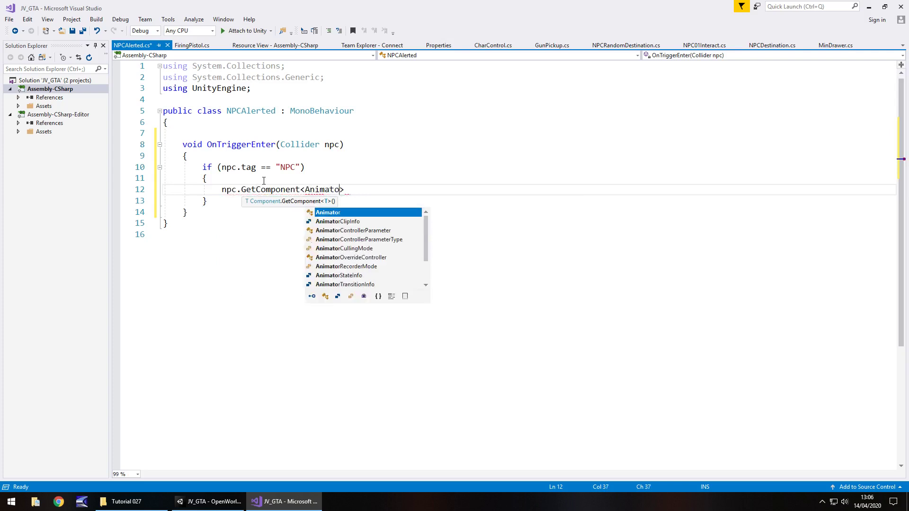
pyautogui.write('r>().P')
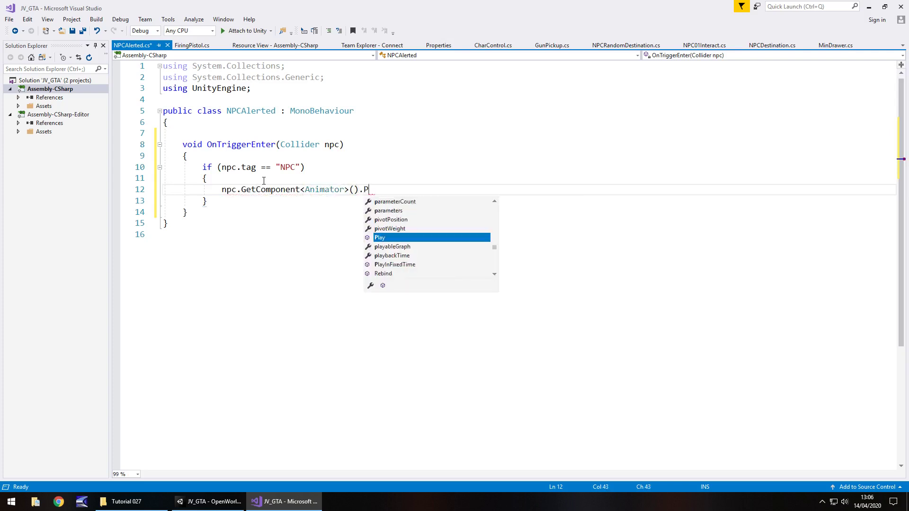
pyautogui.write('lay("')
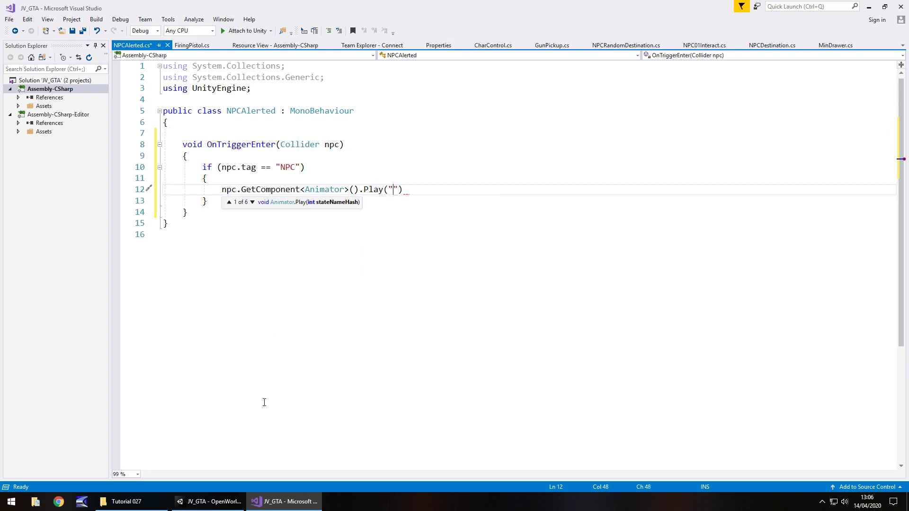
# - Look up the NPC's animation state names in Unity's Animator, and in Visual Studio complete the Play call with "Running"
pyautogui.click(209, 502)
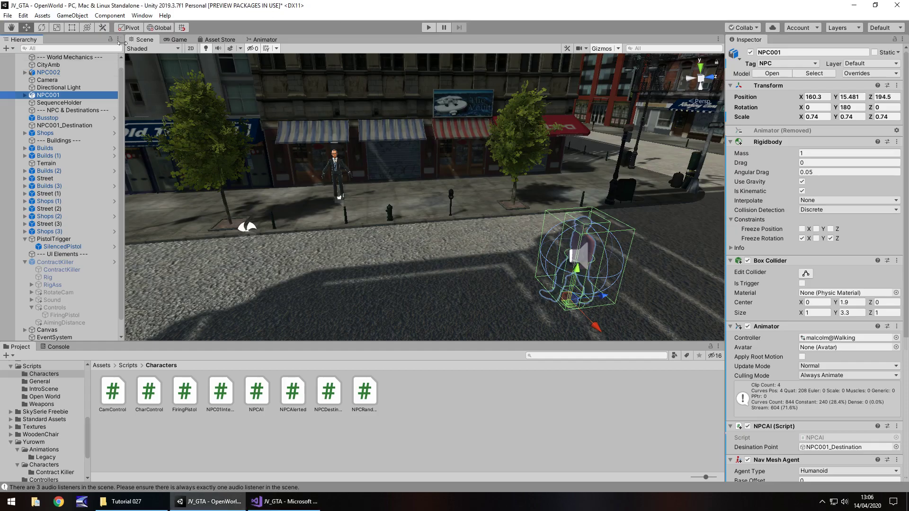
pyautogui.click(261, 39)
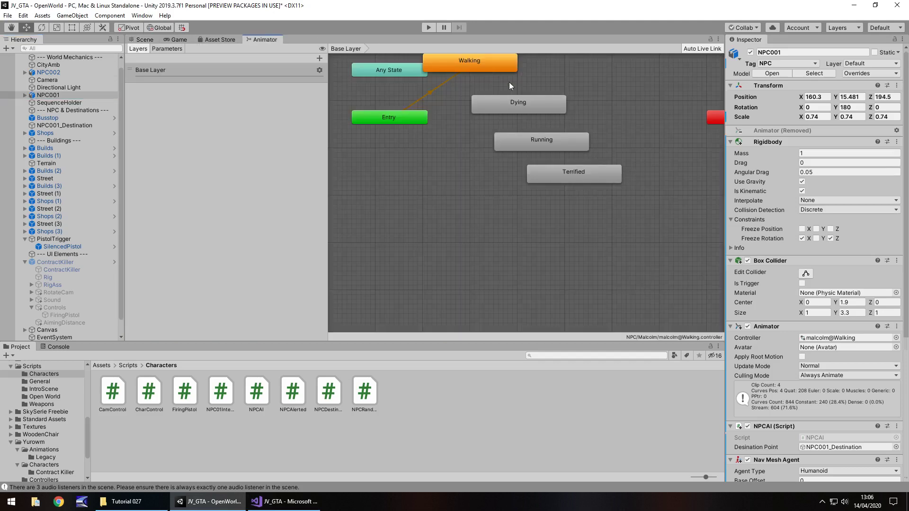
pyautogui.click(144, 40)
pyautogui.click(284, 501)
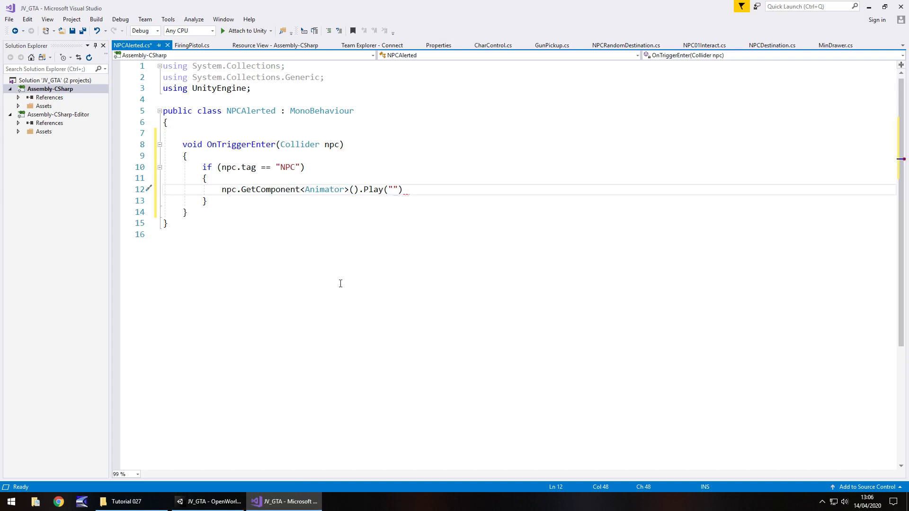
pyautogui.write('Running");')
pyautogui.press('Return')
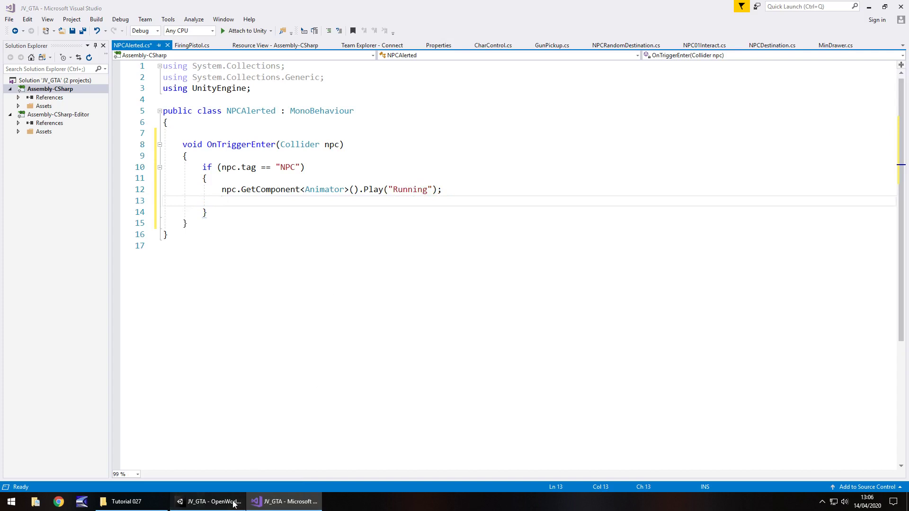
# - Check NPC001's Nav Mesh Agent speed in Unity, and back in Visual Studio start an npc.GetComponent line below the Play call
pyautogui.click(209, 501)
pyautogui.click(37, 96)
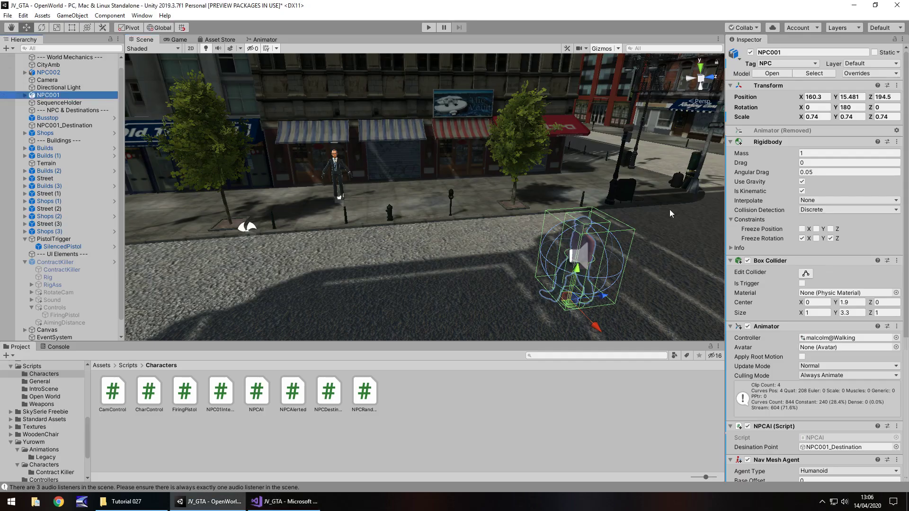
pyautogui.scroll(-5, 820, 347)
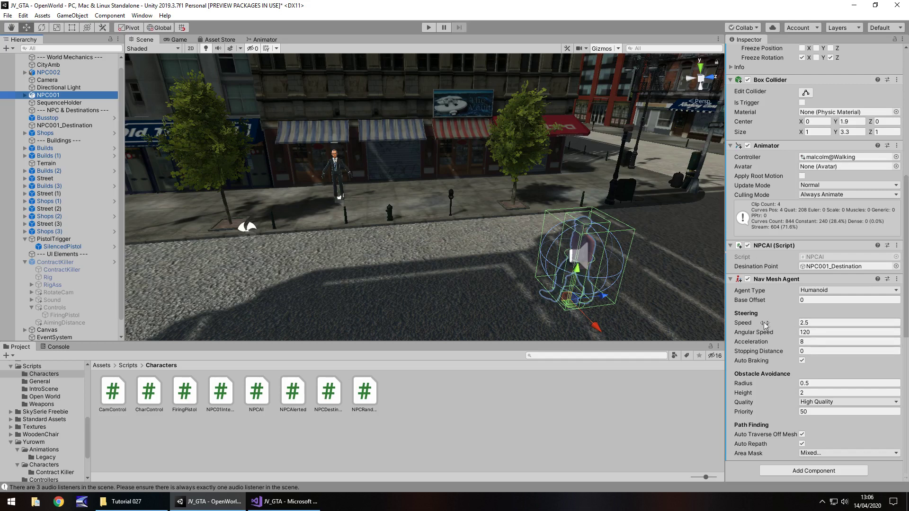
pyautogui.click(284, 502)
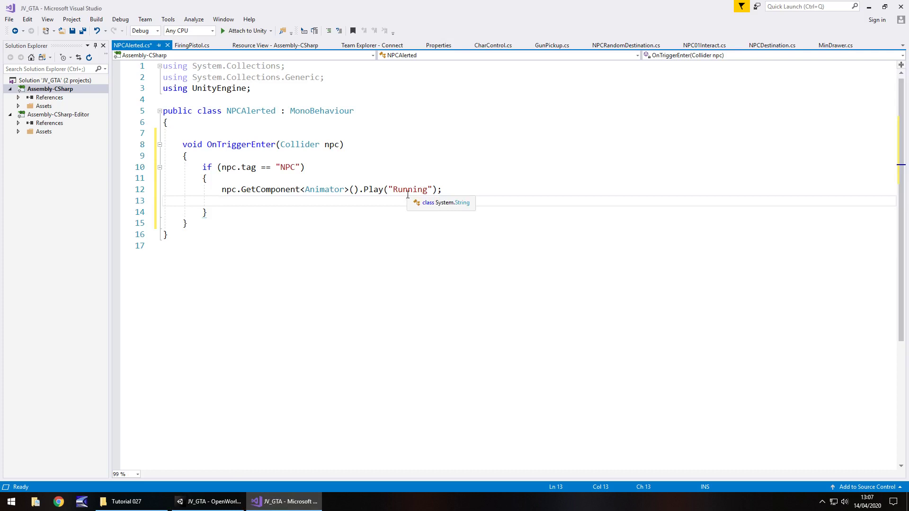
pyautogui.write('npc.')
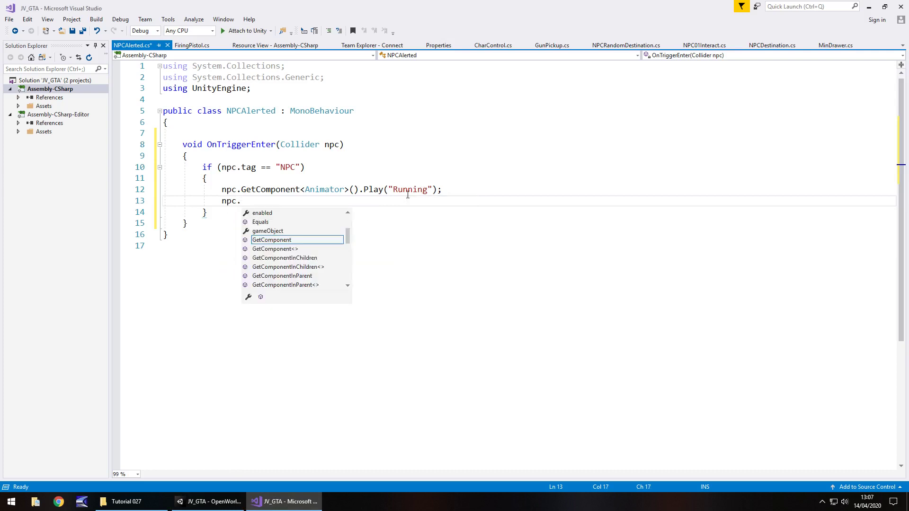
pyautogui.write('Get')
pyautogui.press('Tab')
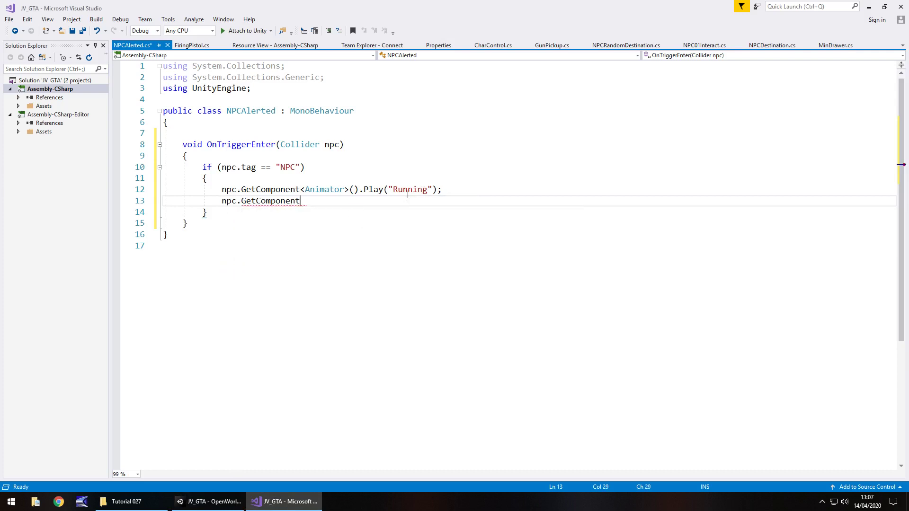
# - Add a using UnityEngine.AI; directive below using UnityEngine; at the head of the script
pyautogui.click(274, 87)
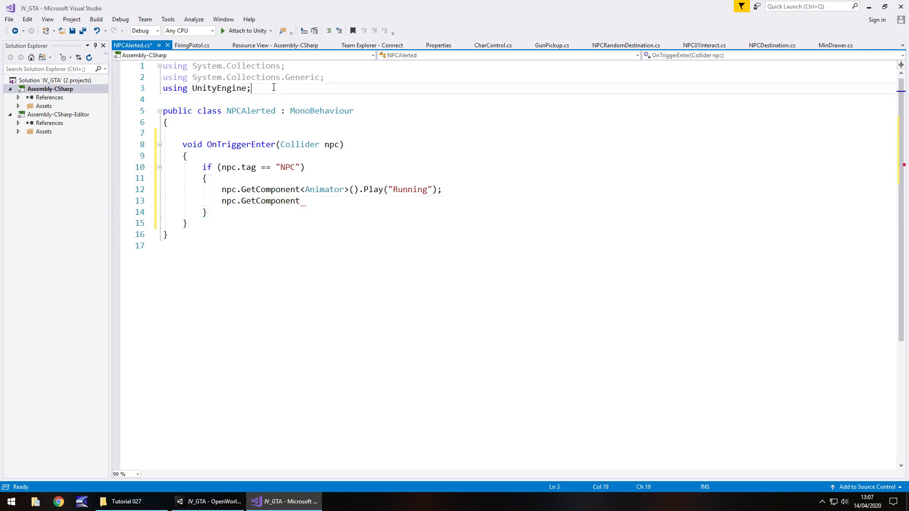
pyautogui.press('Return')
pyautogui.write('using Unity')
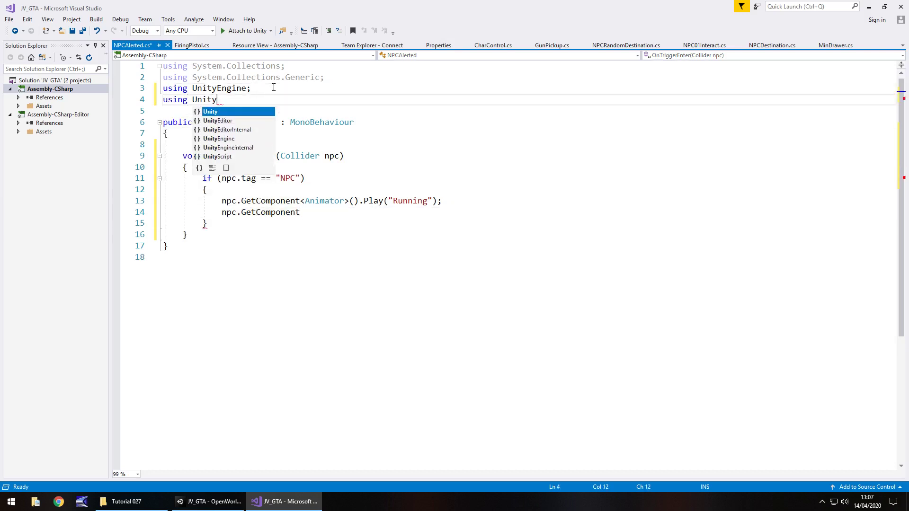
pyautogui.write('Engine.')
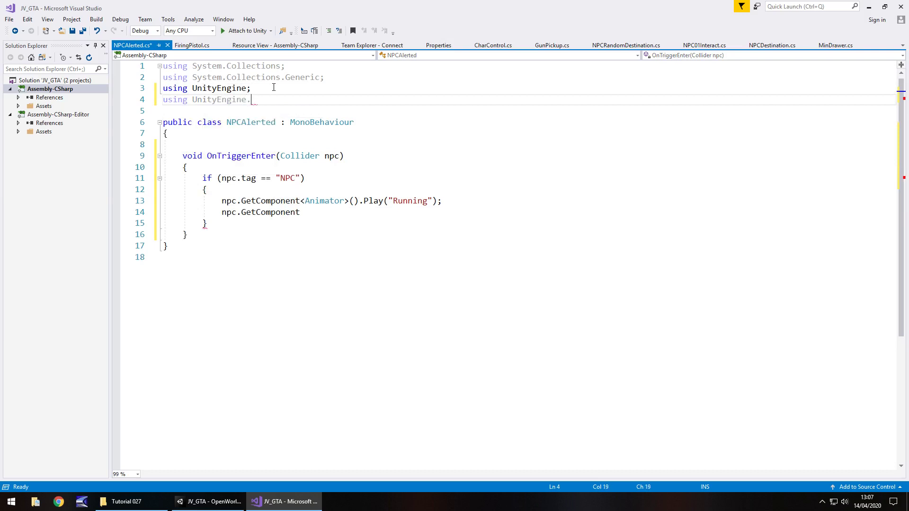
pyautogui.write('AI;')
# - Extend the unfinished npc.GetComponent call in the if block with <NavMeshAgent>() and a trailing dot
pyautogui.click(319, 212)
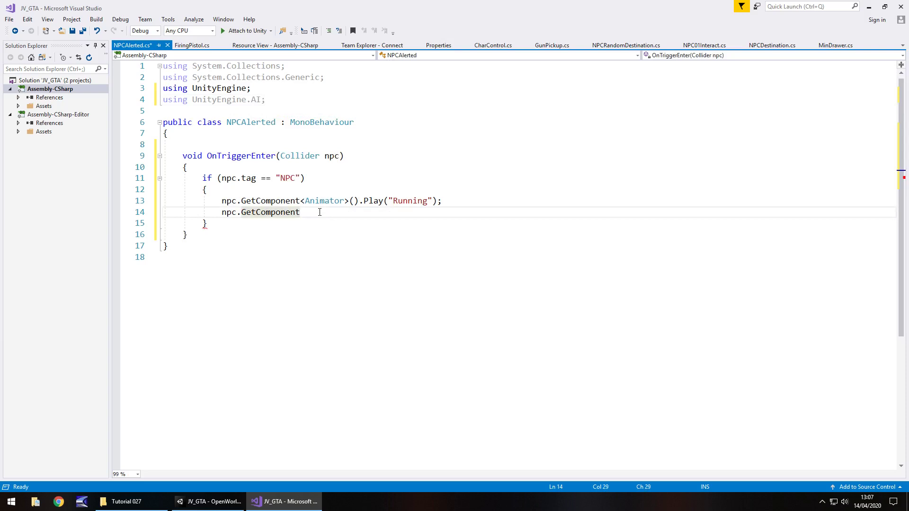
pyautogui.write('<Nav>')
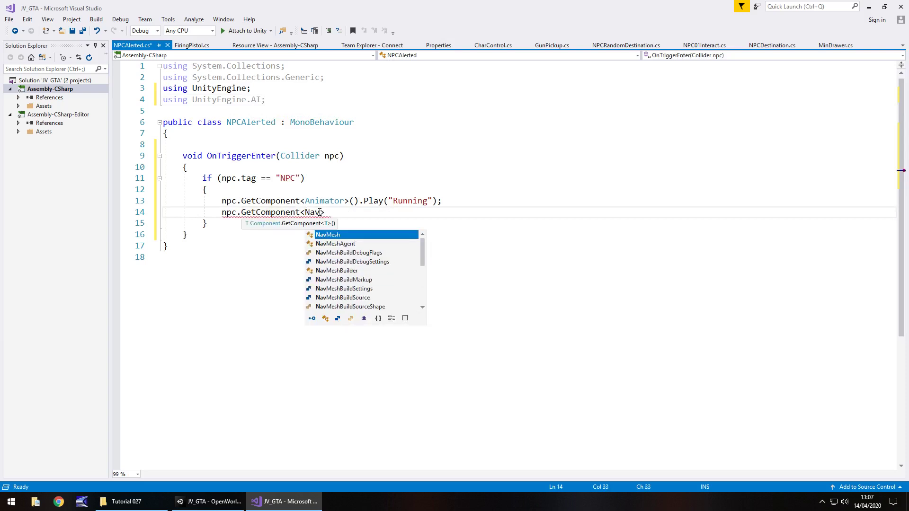
pyautogui.press('Down')
pyautogui.press('Tab')
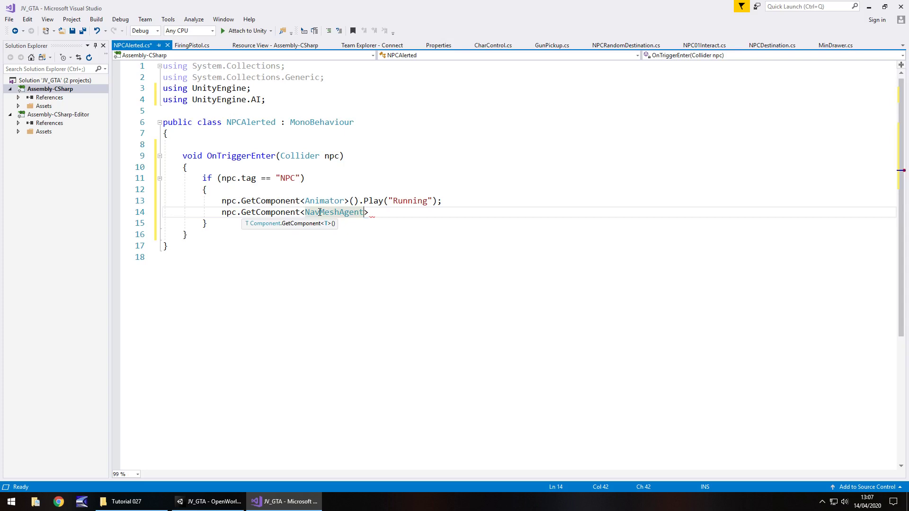
pyautogui.press('Right')
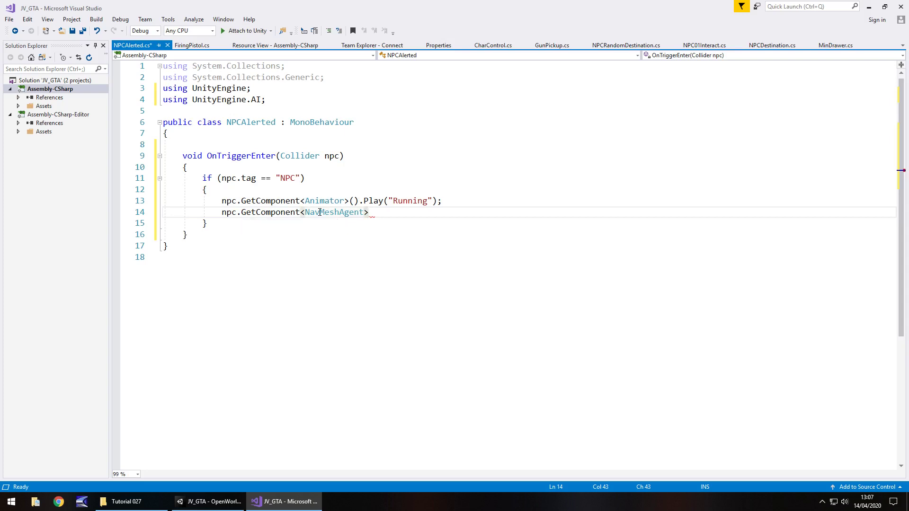
pyautogui.write('.sp')
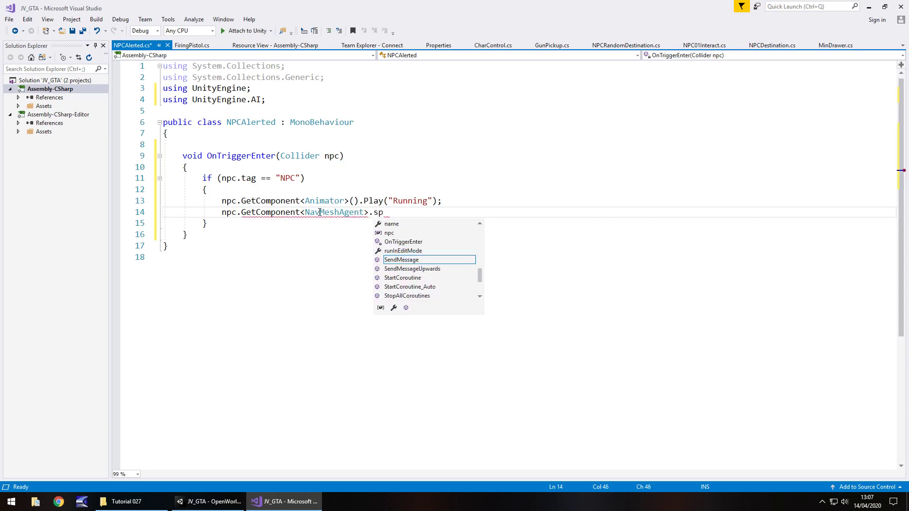
pyautogui.press('BackSpace')
pyautogui.press('BackSpace')
pyautogui.press('BackSpace')
pyautogui.write('().')
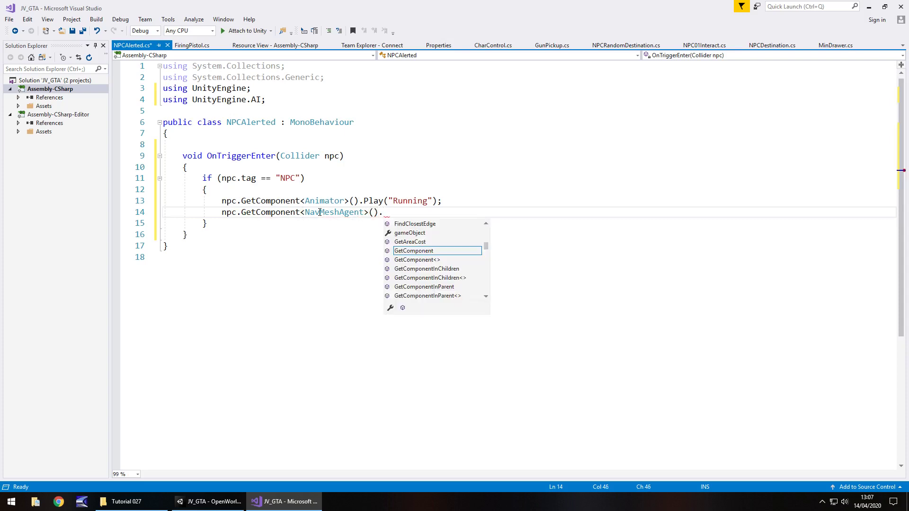
# - Complete the NavMeshAgent line by assigning its speed the value 5, and save the NPCAlerted script
pyautogui.write('speed ')
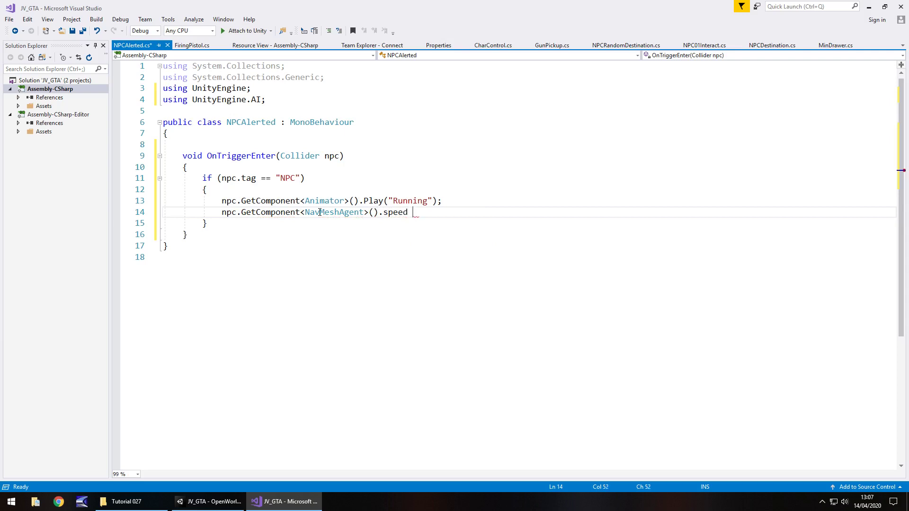
pyautogui.write('=')
pyautogui.click(227, 498)
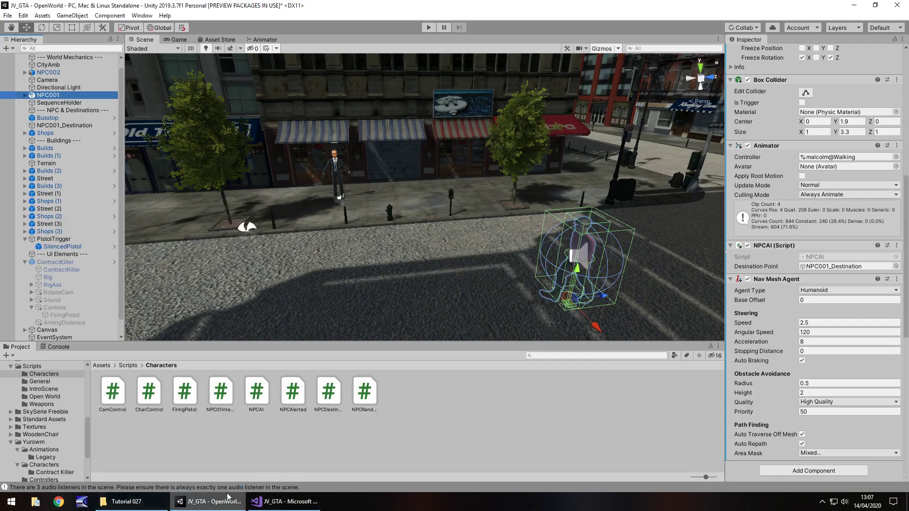
pyautogui.click(284, 501)
pyautogui.write('5')
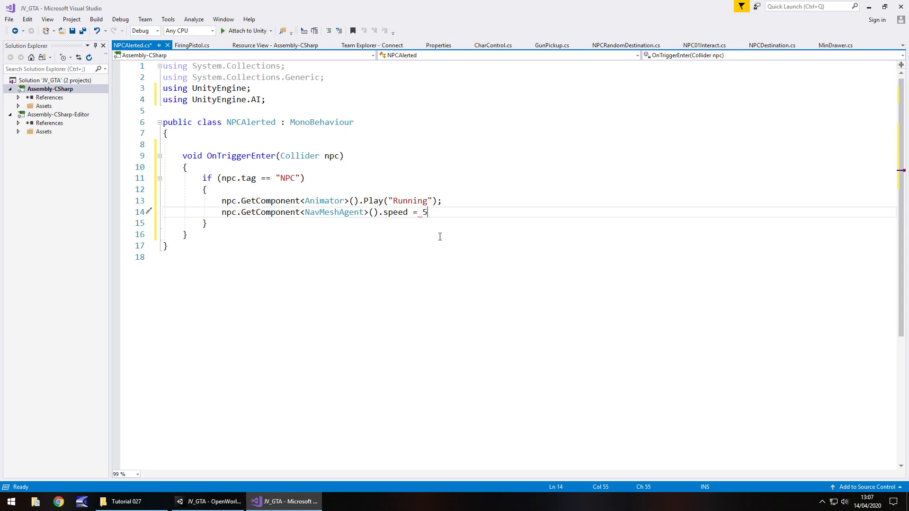
pyautogui.write(';')
pyautogui.hotkey('ctrl', 's')
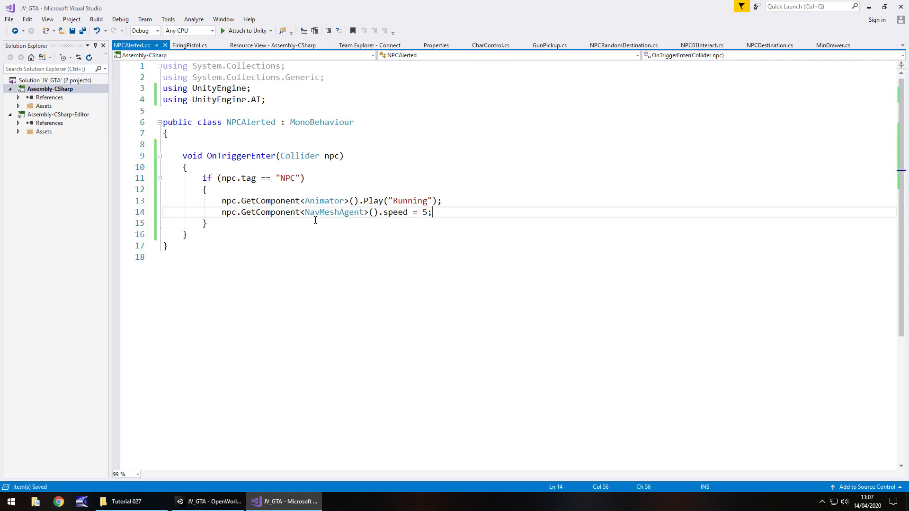
# - In Unity, attach the NPCAlerted script to the AimingDistance object under ContractKiller
pyautogui.click(211, 502)
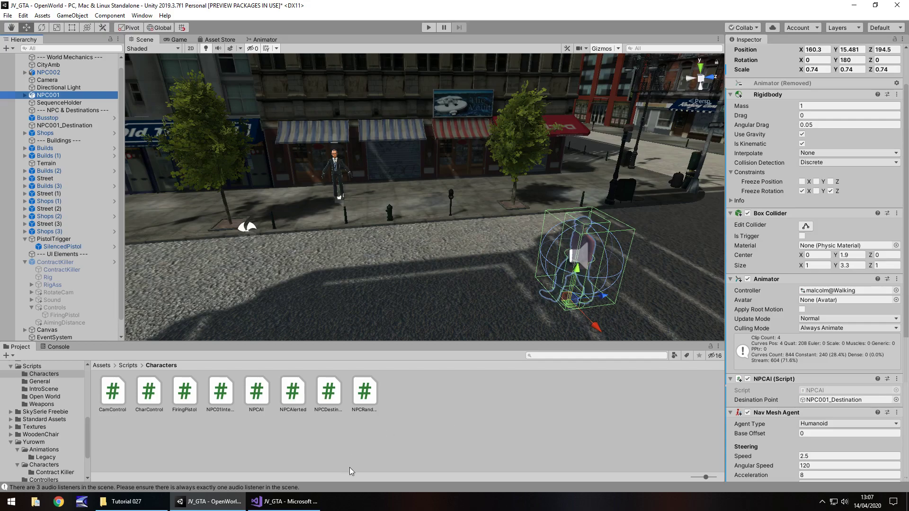
pyautogui.click(284, 502)
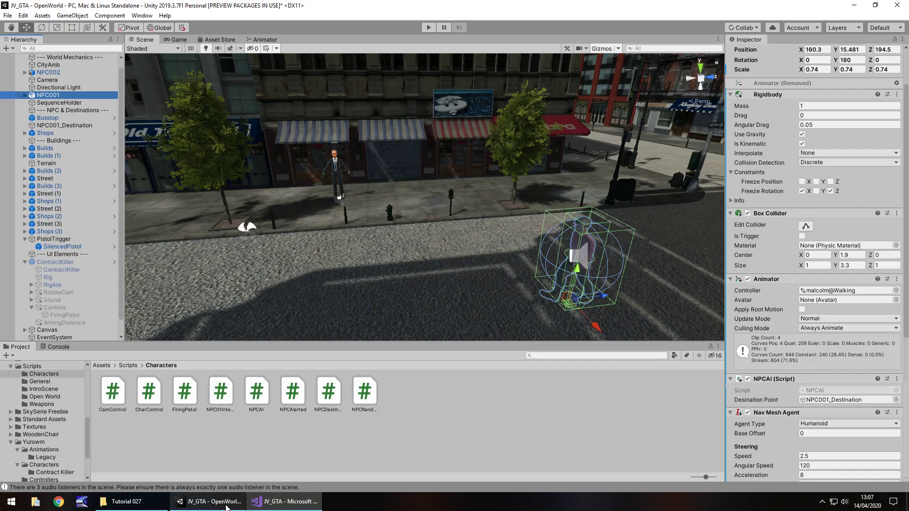
pyautogui.click(210, 501)
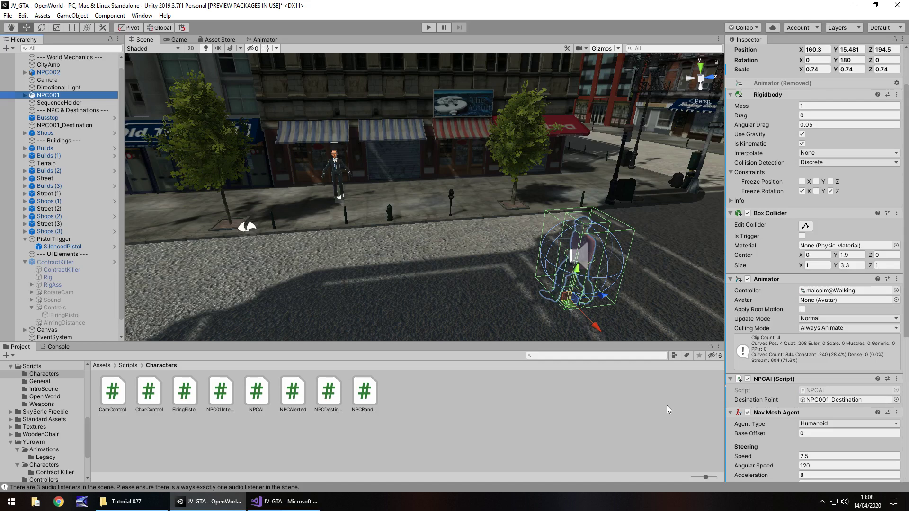
pyautogui.scroll(-5, 879, 276)
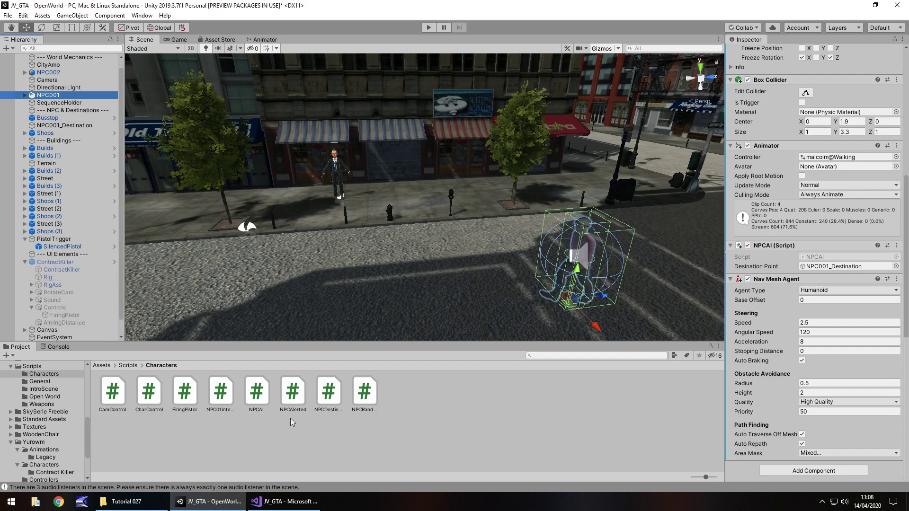
pyautogui.moveTo(293, 393); pyautogui.dragTo(59, 314)
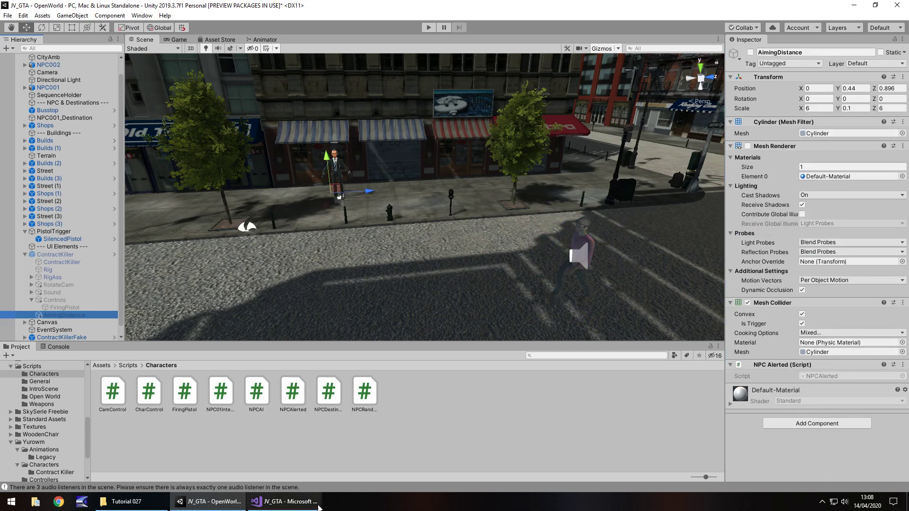
# - Start the game in Unity and run the player across the street to collect the pistol
pyautogui.click(284, 502)
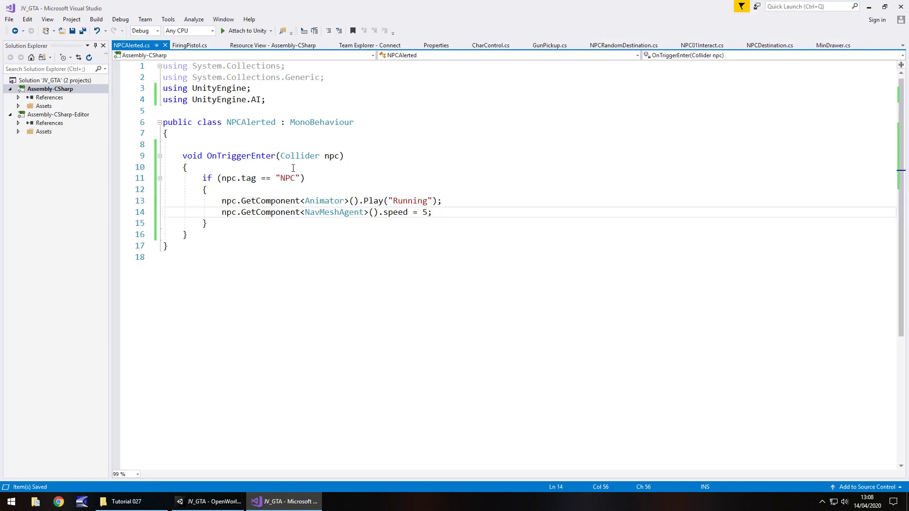
pyautogui.click(209, 501)
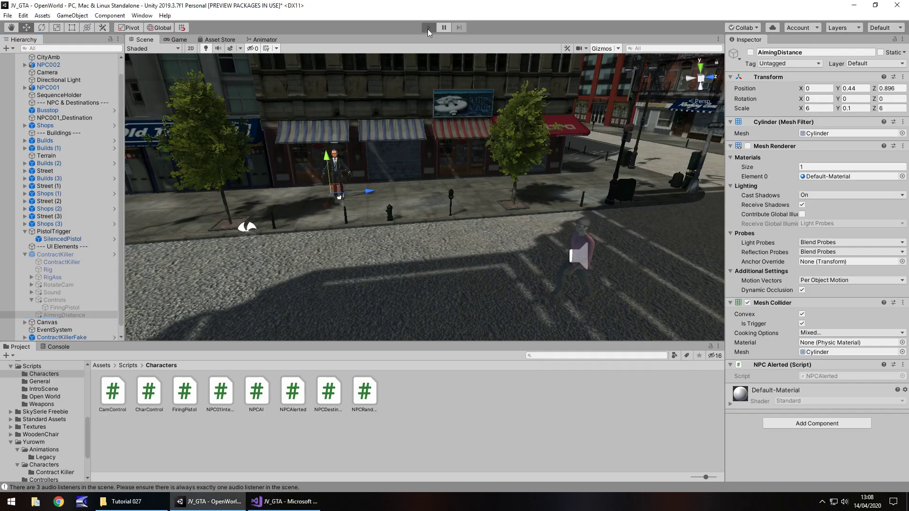
pyautogui.click(429, 28)
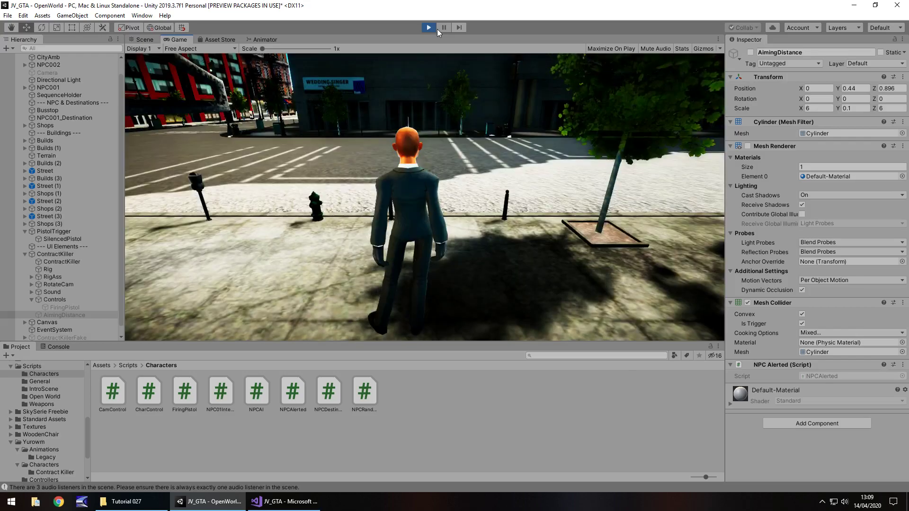
pyautogui.press('w')
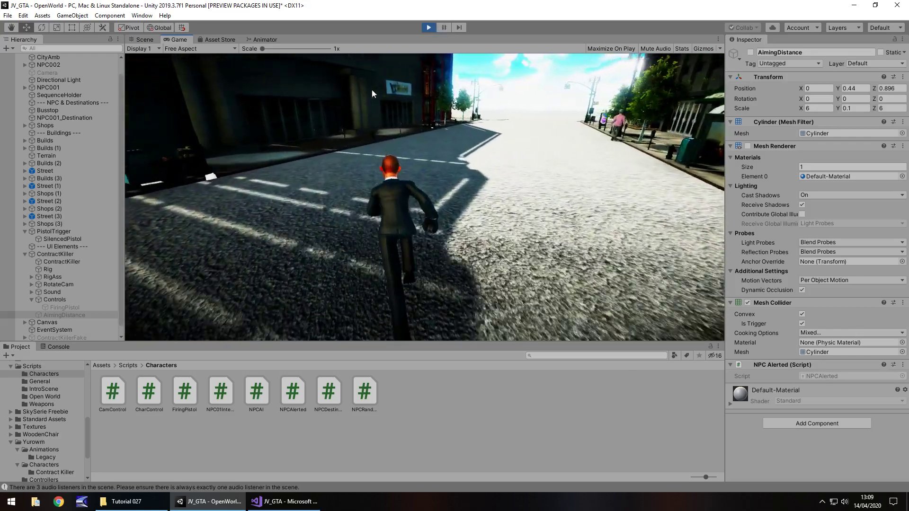
pyautogui.press('a')
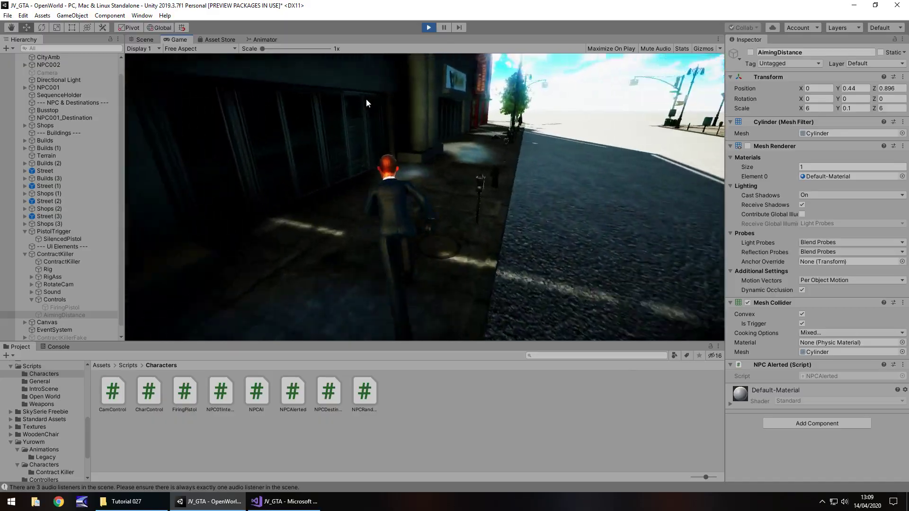
pyautogui.press('d')
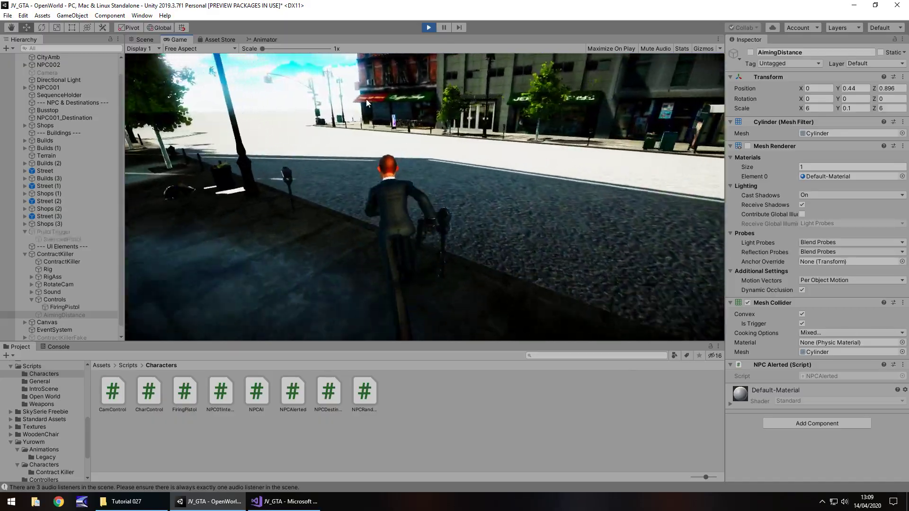
# - Run the armed player up to the pedestrian NPC by the shops, aim the pistol to test its reaction, and stop the game
pyautogui.press('a')
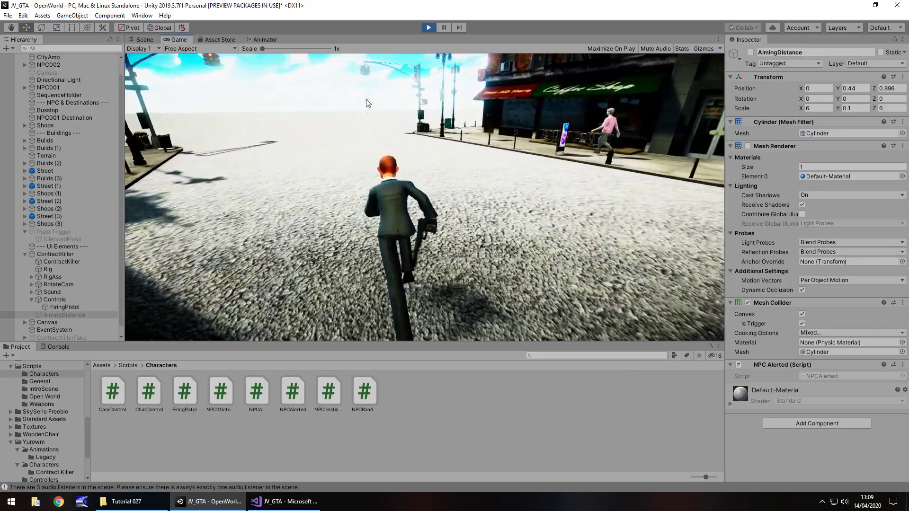
pyautogui.press('a')
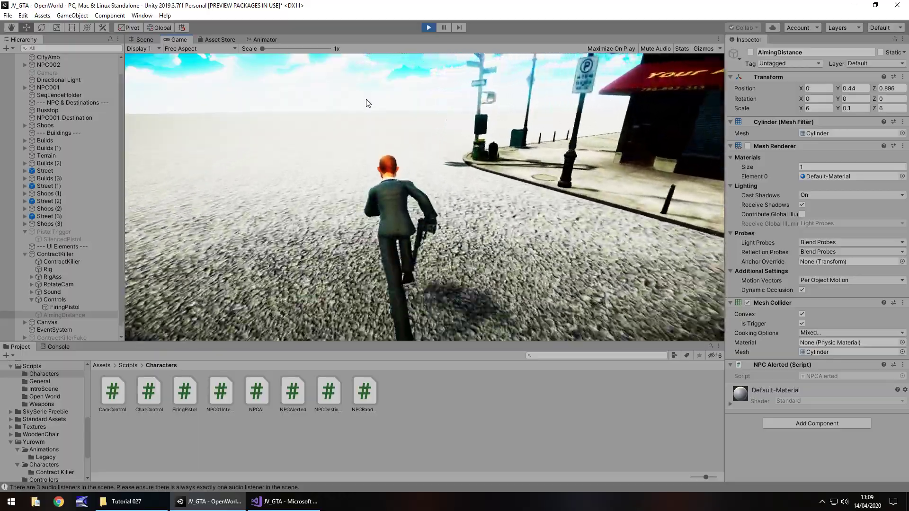
pyautogui.press('d')
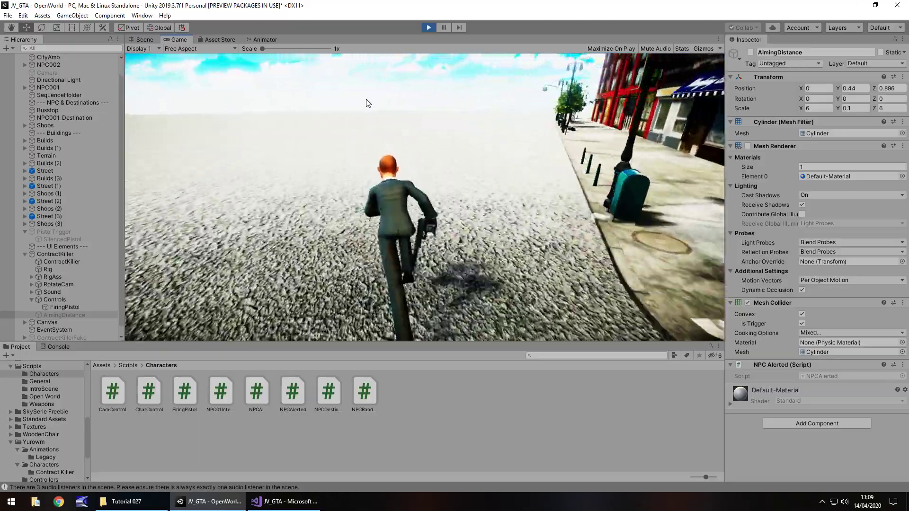
pyautogui.press('d')
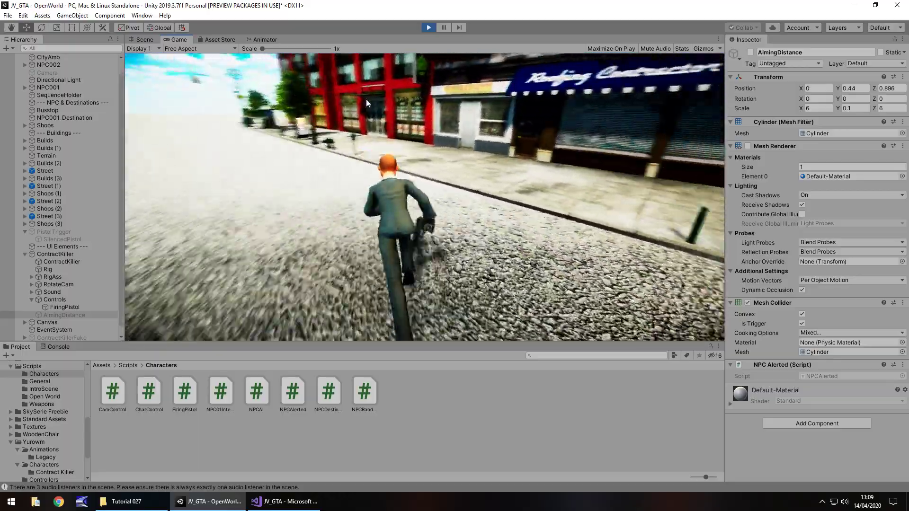
pyautogui.press('d')
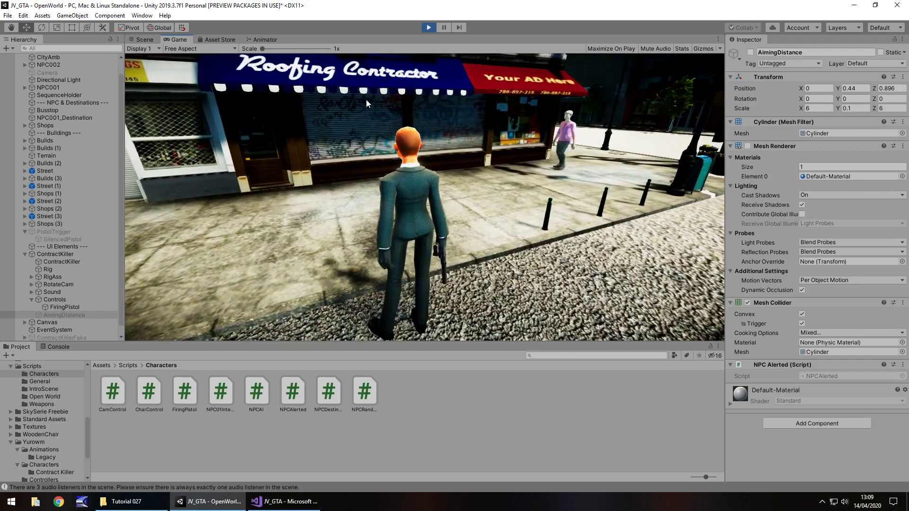
pyautogui.press('a')
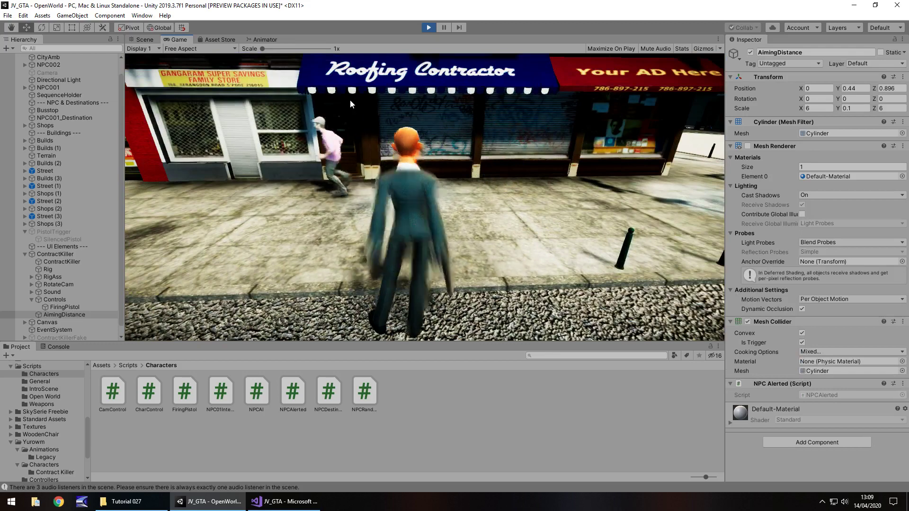
pyautogui.press('a')
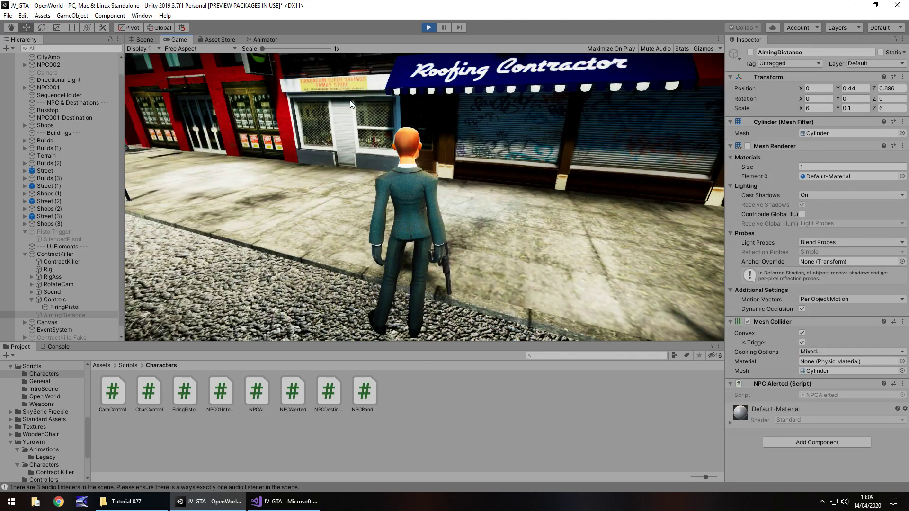
pyautogui.hotkey('ctrl', 'p')
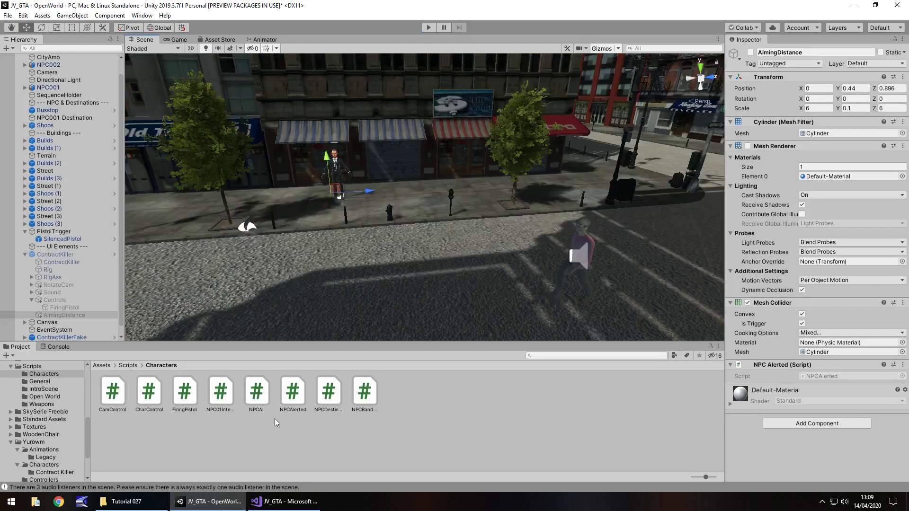
# - In the NPCAlerted script in Visual Studio, set the NavMeshAgent speed to 7.5 and save
pyautogui.click(299, 505)
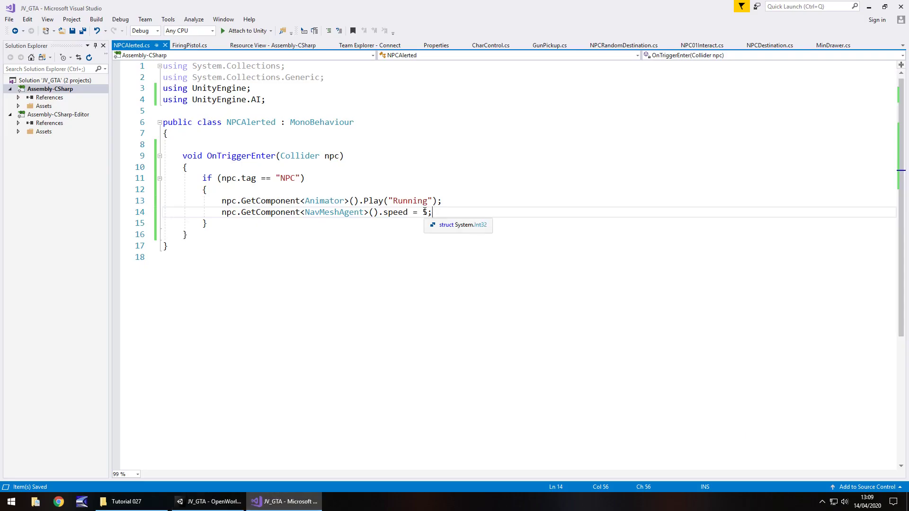
pyautogui.doubleClick(425, 212)
pyautogui.write('7')
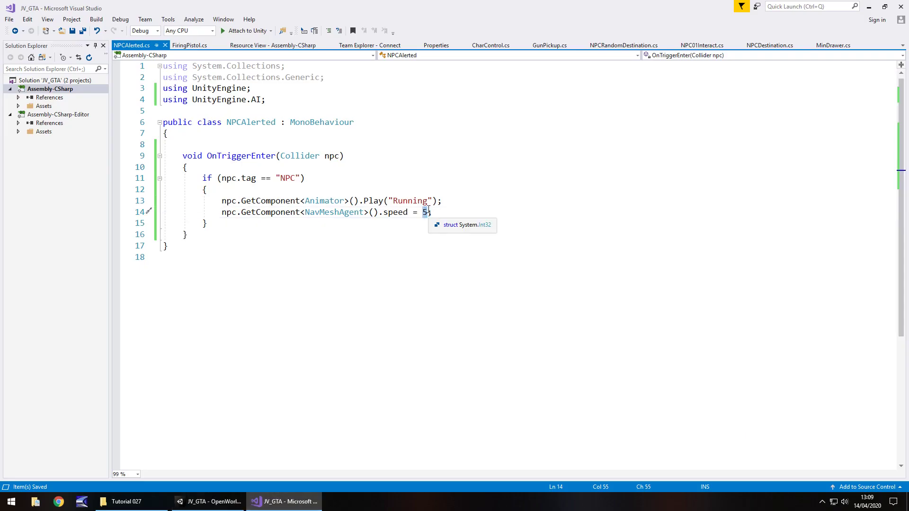
pyautogui.write('.5')
pyautogui.hotkey('ctrl', 's')
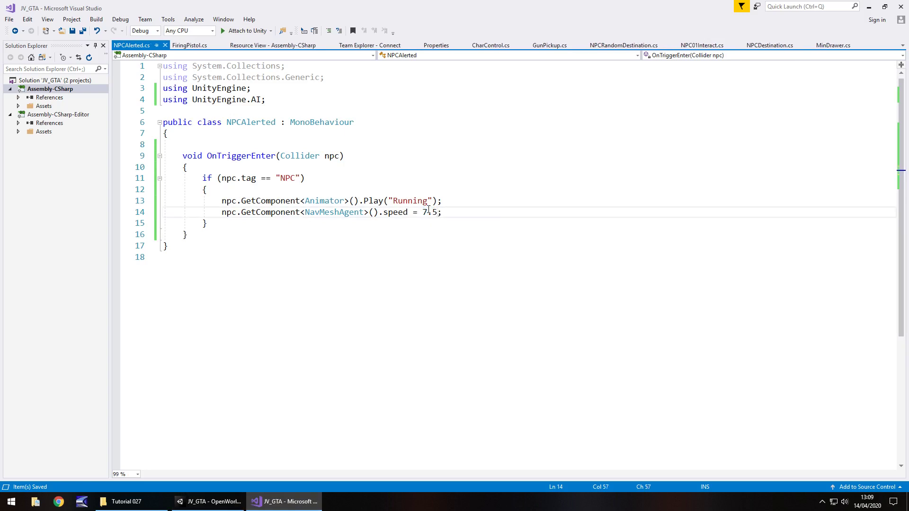
# - Try to play the game in Unity, and add the f suffix to the 7.5 speed value in NPCAlerted and save
pyautogui.click(214, 501)
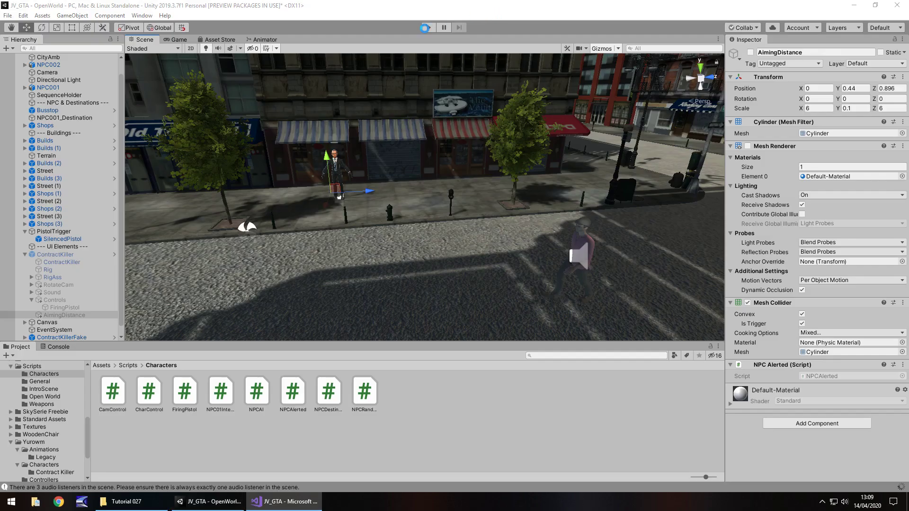
pyautogui.click(424, 29)
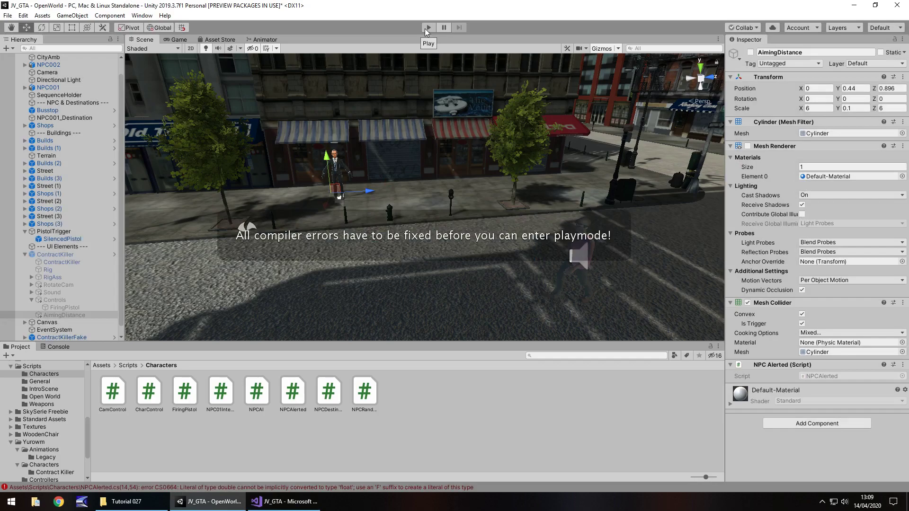
pyautogui.click(289, 502)
pyautogui.write('f;')
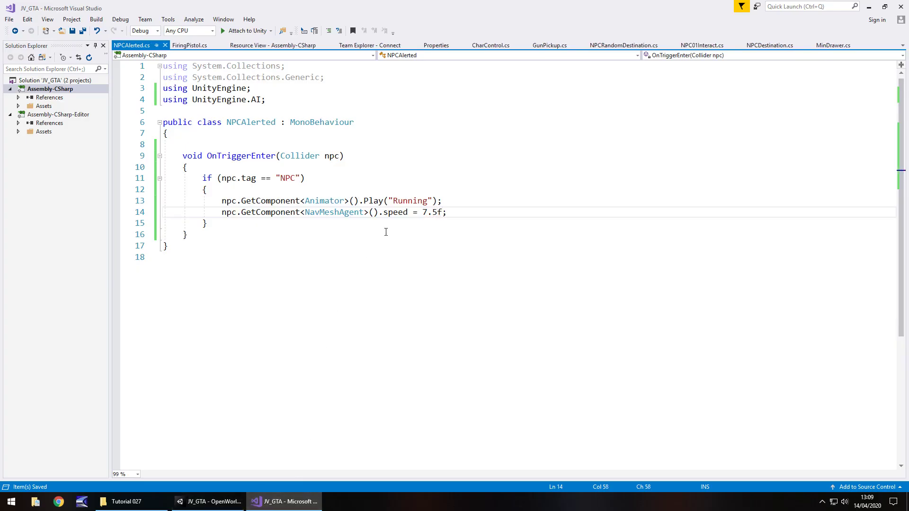
# - Play the game again in Unity, aim the pistol near the NPC to test its running speed, and stop the game
pyautogui.click(210, 502)
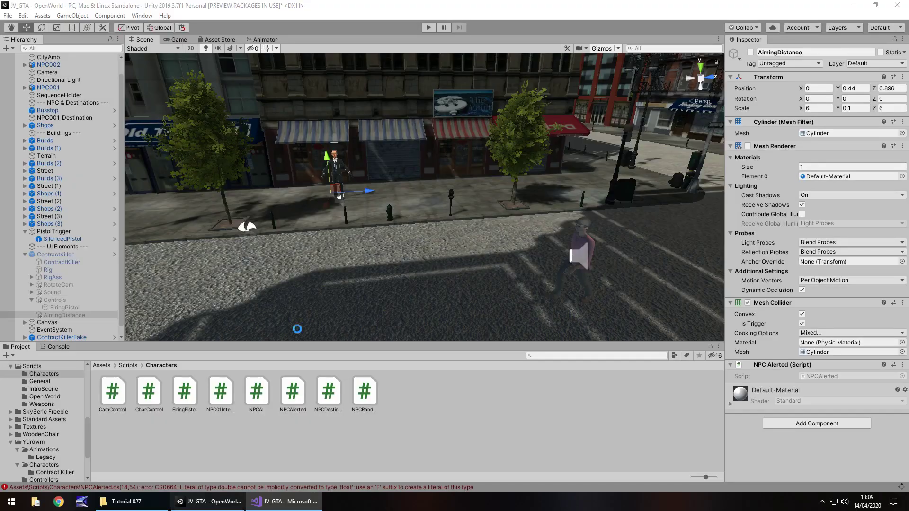
pyautogui.click(428, 27)
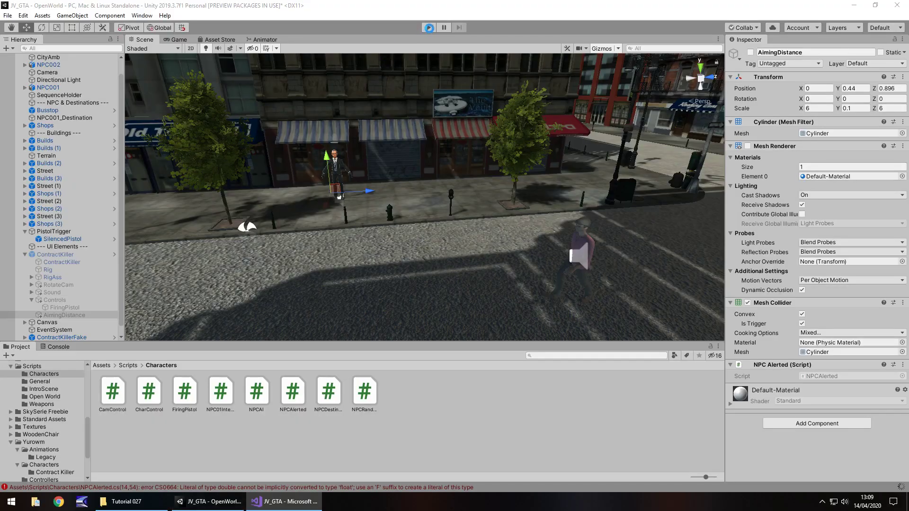
pyautogui.click(430, 29)
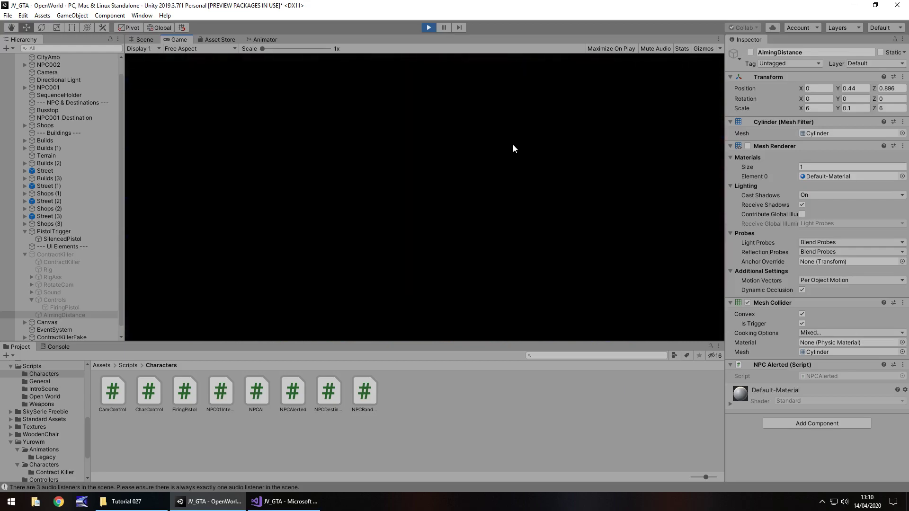
pyautogui.press('w')
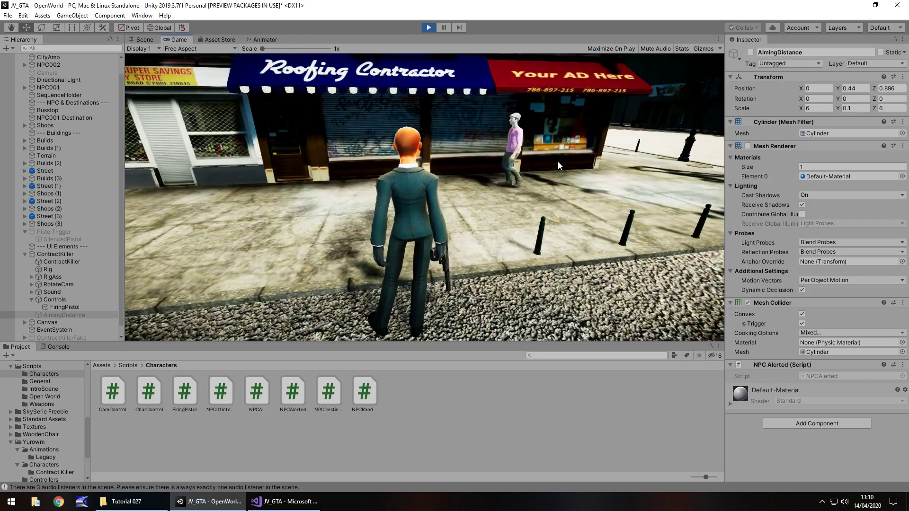
pyautogui.rightClick(558, 161)
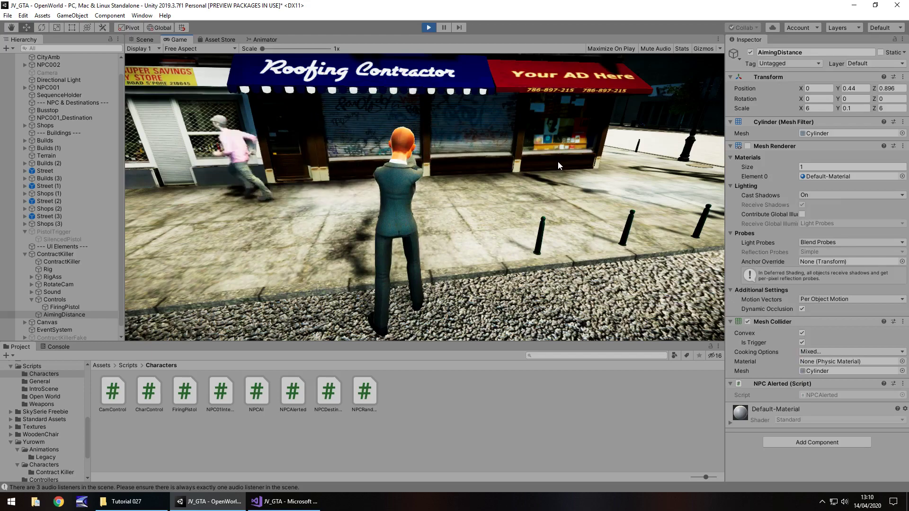
pyautogui.press('w')
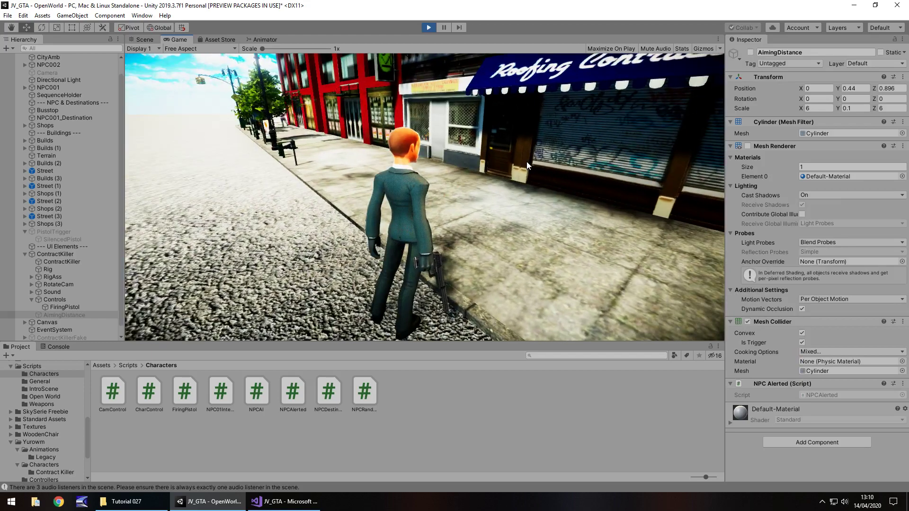
pyautogui.press('w')
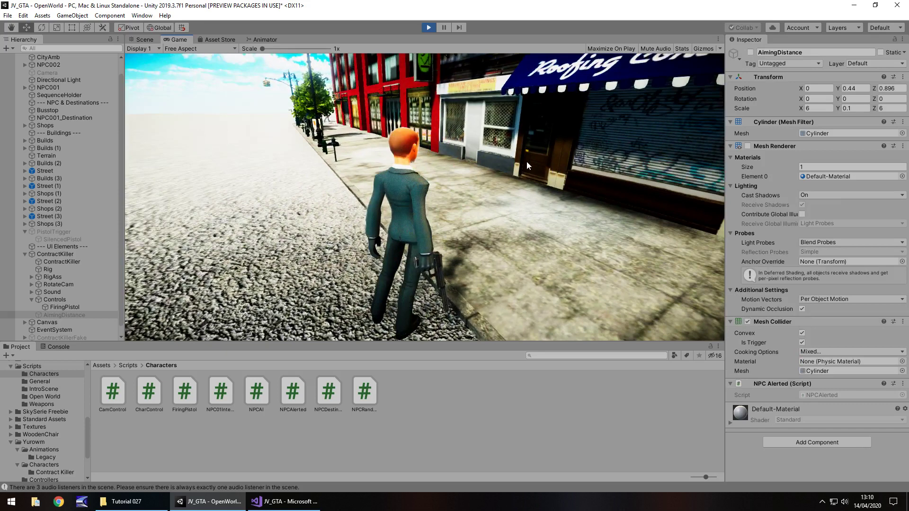
pyautogui.hotkey('ctrl', 'p')
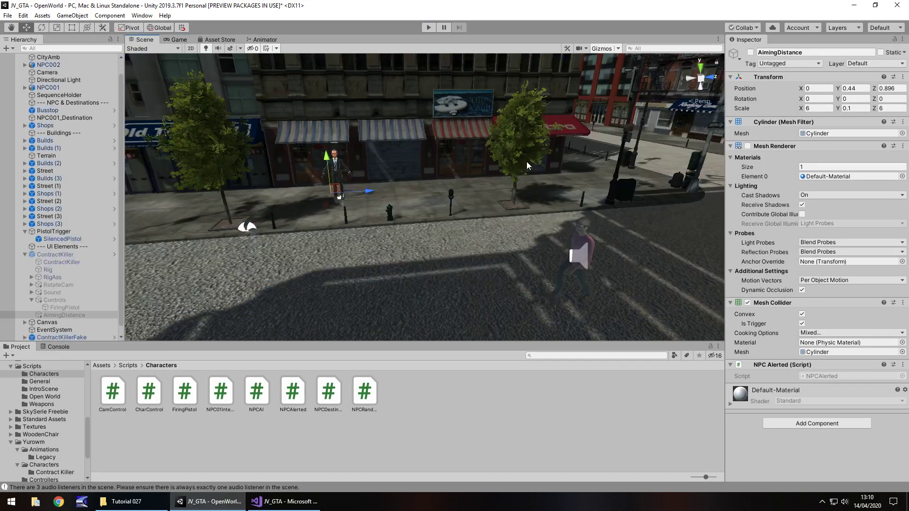
pyautogui.click(284, 501)
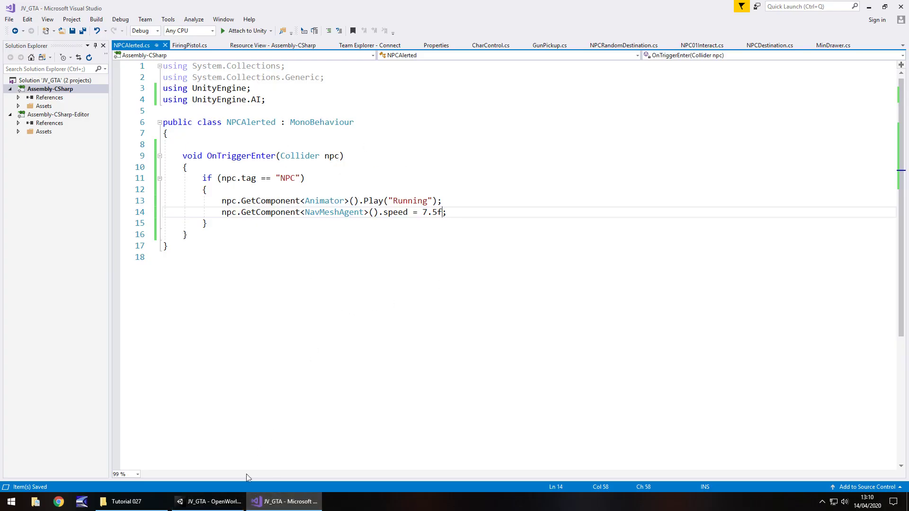
pyautogui.click(208, 502)
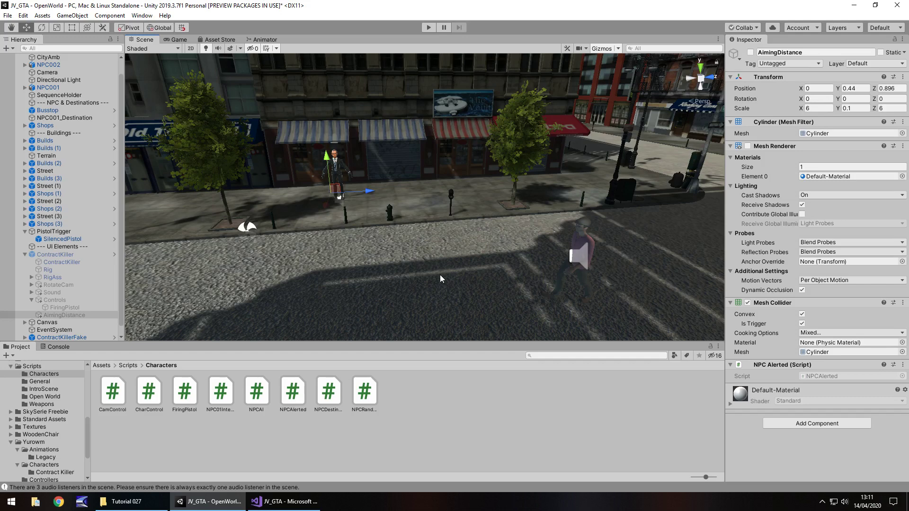
pyautogui.moveTo(433, 281); pyautogui.dragTo(302, 242, button='right')
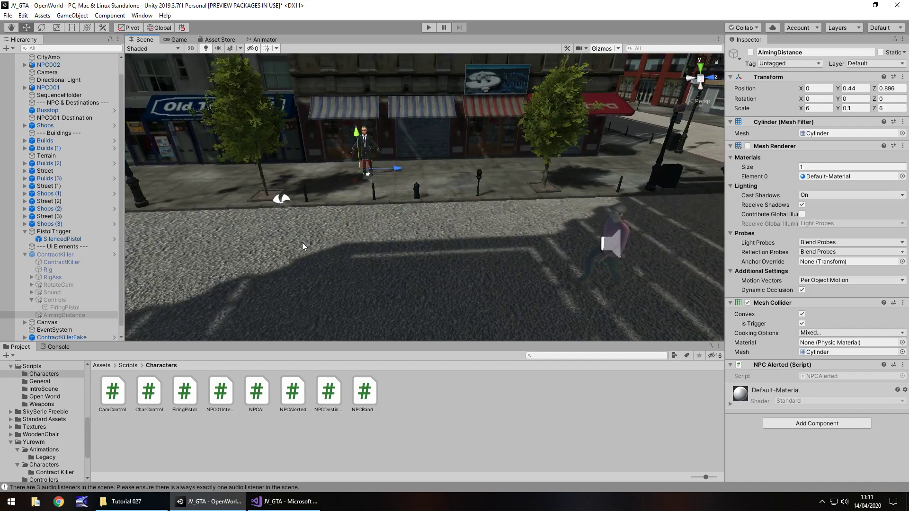